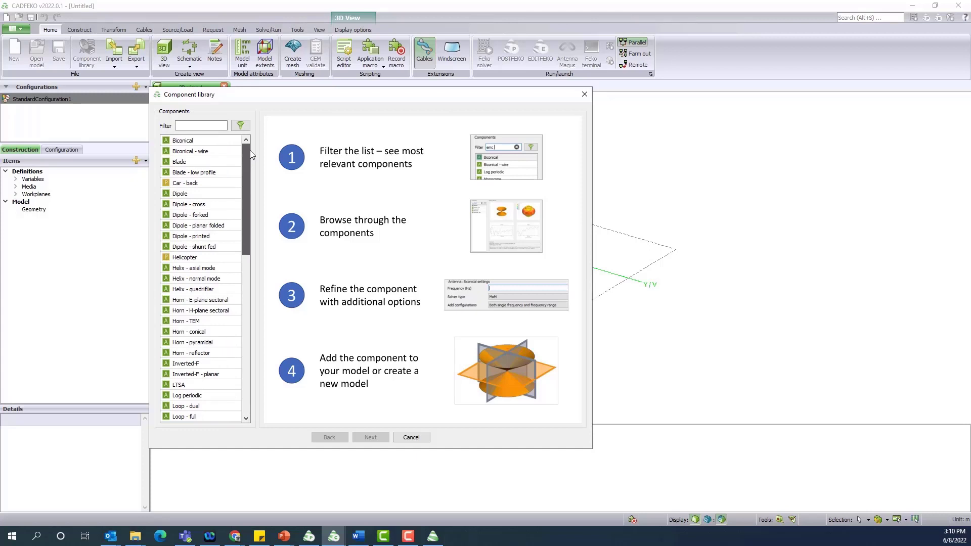
Preview the Car - back and Plane (Airbus A380) platform models in the Component library
{"action": "left_click", "coordinate": [201, 183]}
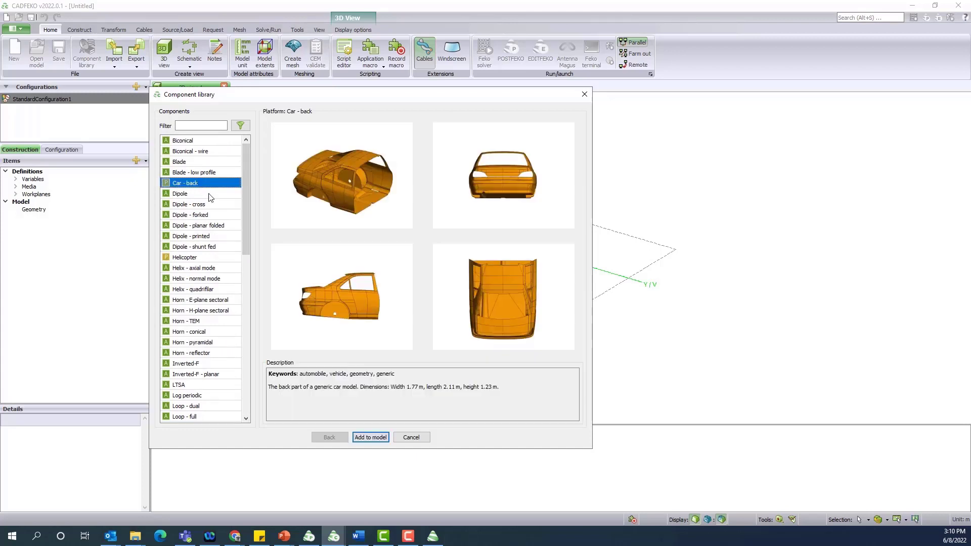
{"action": "scroll", "coordinate": [211, 198], "scroll_direction": "down", "scroll_amount": 4}
{"action": "scroll", "coordinate": [211, 198], "scroll_direction": "down", "scroll_amount": 6}
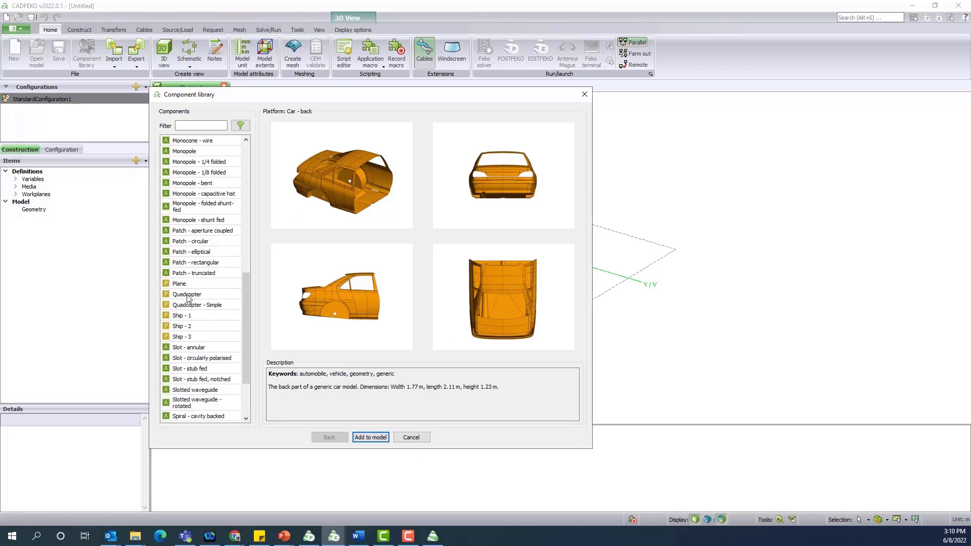
{"action": "left_click", "coordinate": [182, 273]}
{"action": "left_click", "coordinate": [182, 284]}
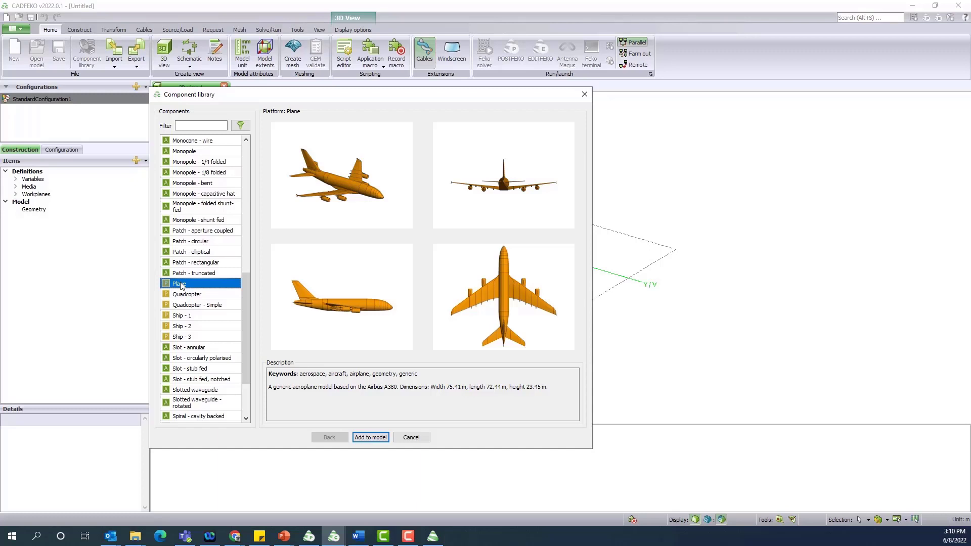
{"action": "scroll", "coordinate": [182, 286], "scroll_direction": "down", "scroll_amount": 2}
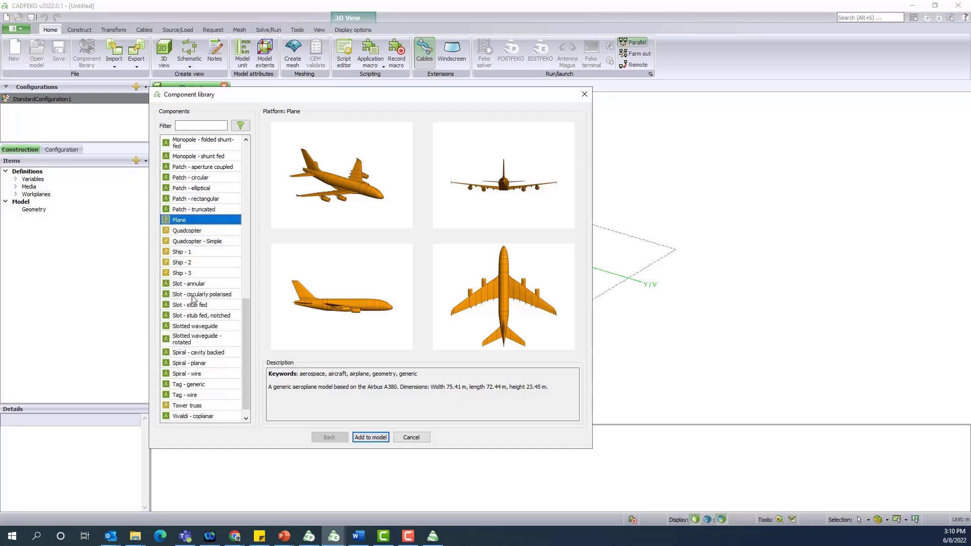
{"action": "scroll", "coordinate": [197, 277], "scroll_direction": "up", "scroll_amount": 10}
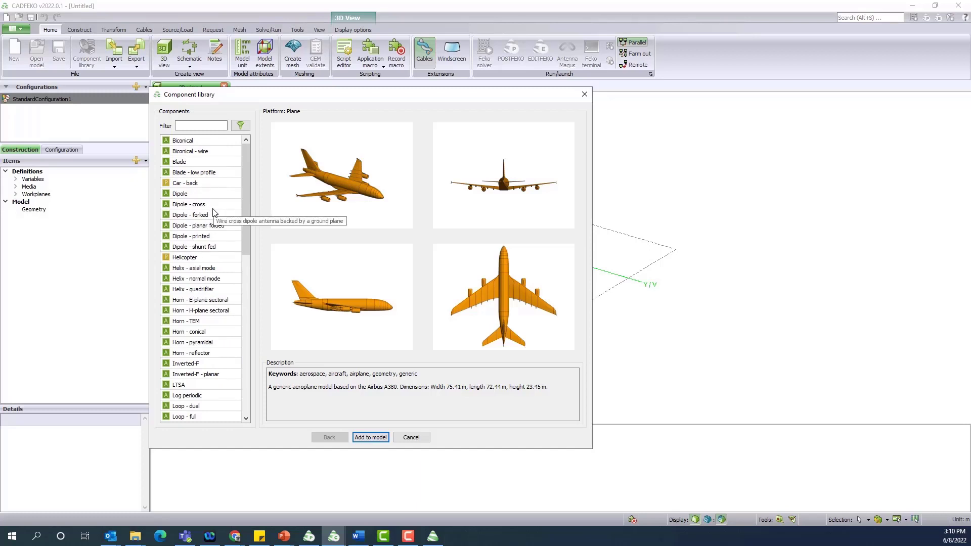
{"action": "left_click", "coordinate": [185, 123]}
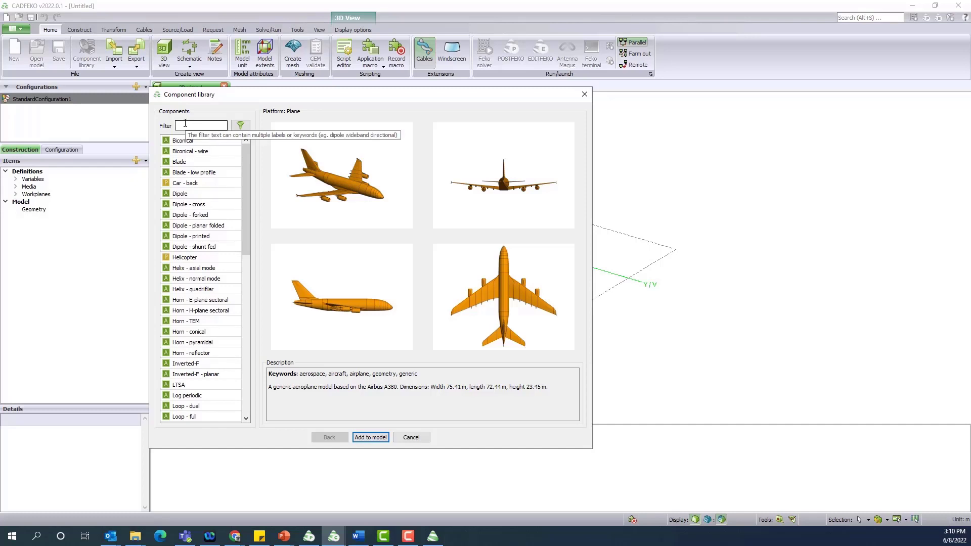
Filter the library by 'Patch', select Patch - rectangular and go to its settings page
{"action": "type", "text": "Patch"}
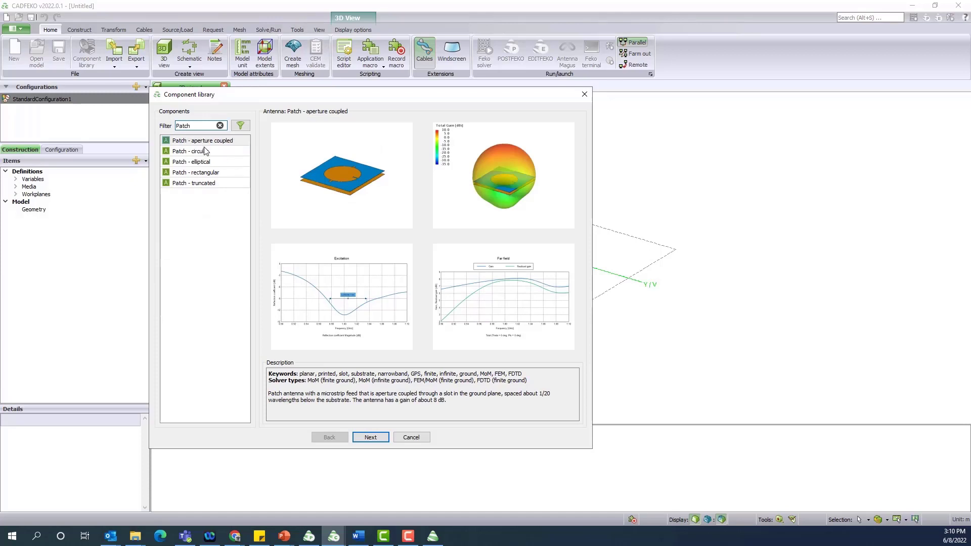
{"action": "left_click", "coordinate": [199, 175]}
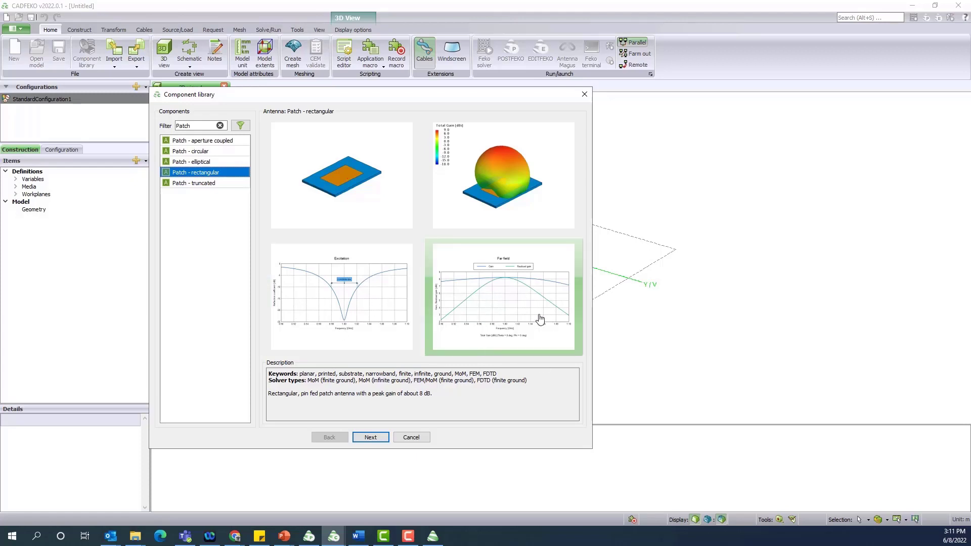
{"action": "left_click", "coordinate": [369, 438]}
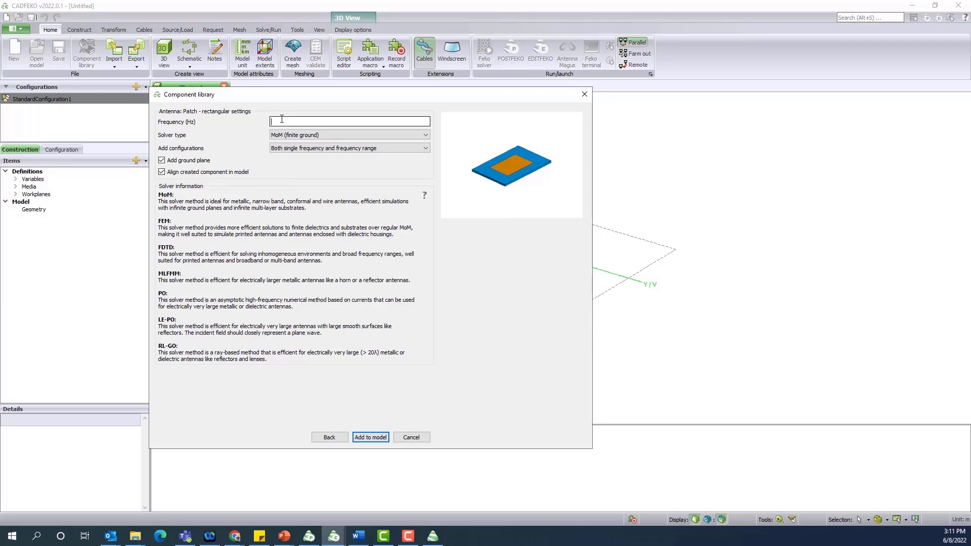
Add the patch at 8e9 Hz with MoM (finite ground) solver and a Single frequency configuration
{"action": "type", "text": "8e9"}
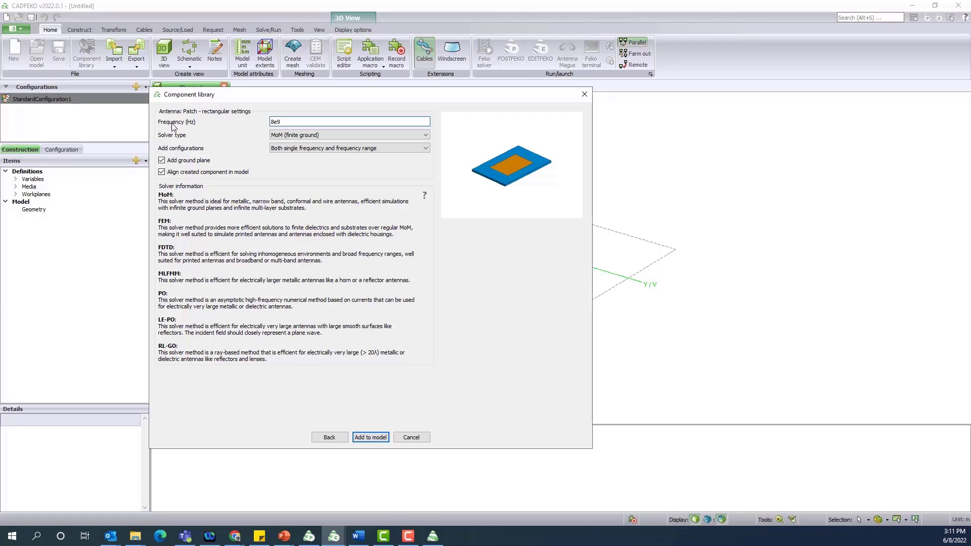
{"action": "left_click", "coordinate": [282, 136]}
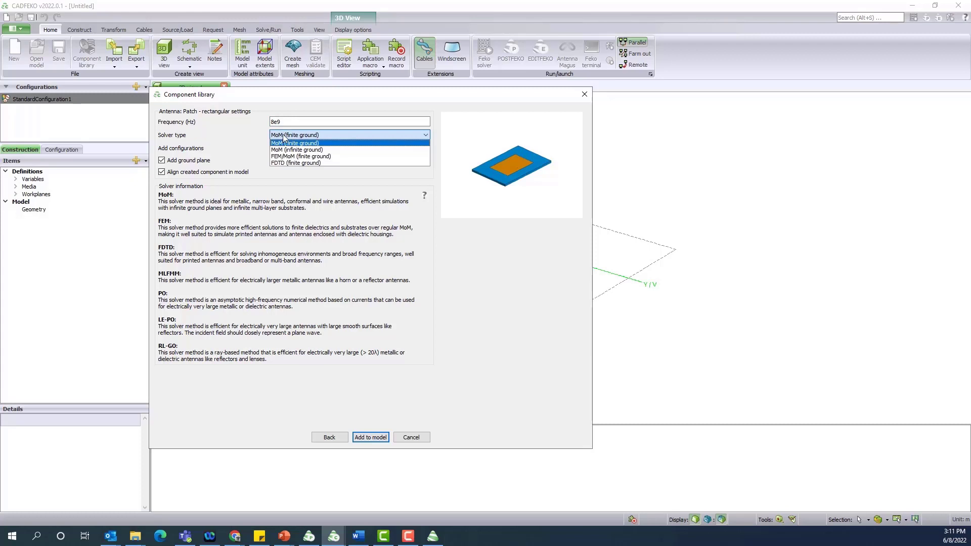
{"action": "left_click", "coordinate": [283, 137]}
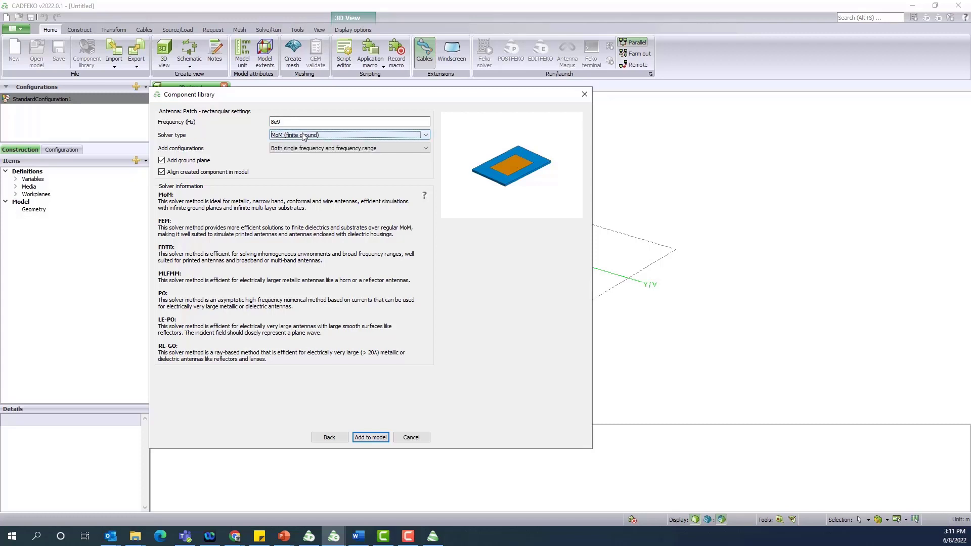
{"action": "mouse_move", "coordinate": [188, 149]}
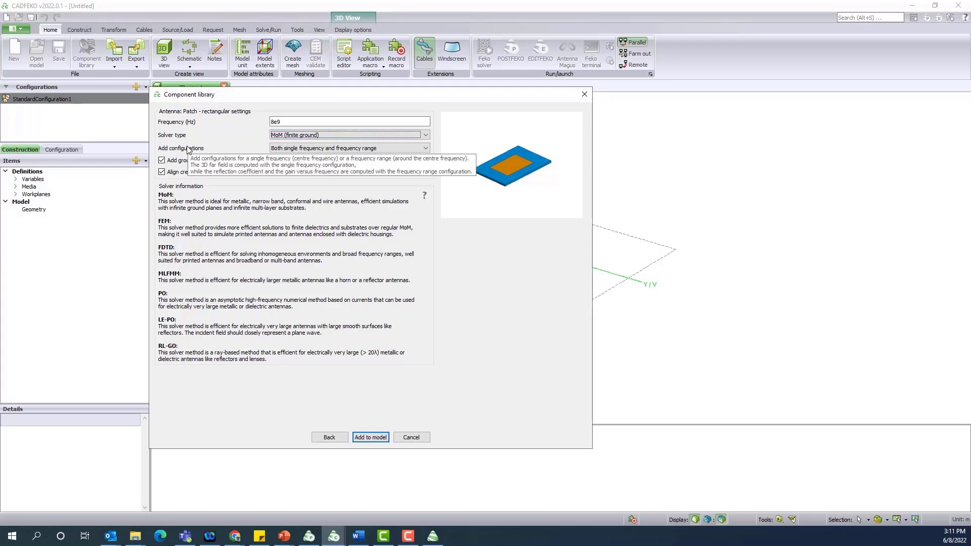
{"action": "left_click", "coordinate": [303, 149]}
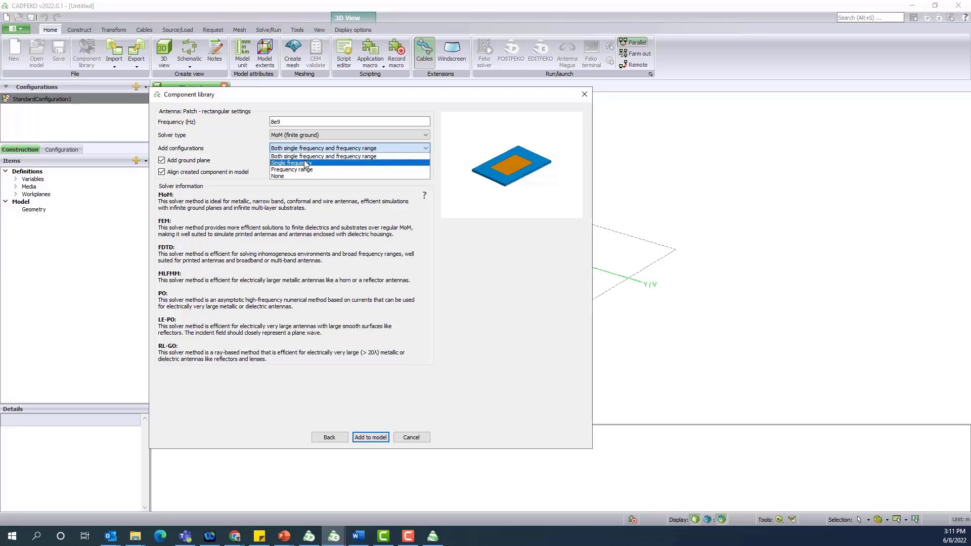
{"action": "left_click", "coordinate": [306, 163]}
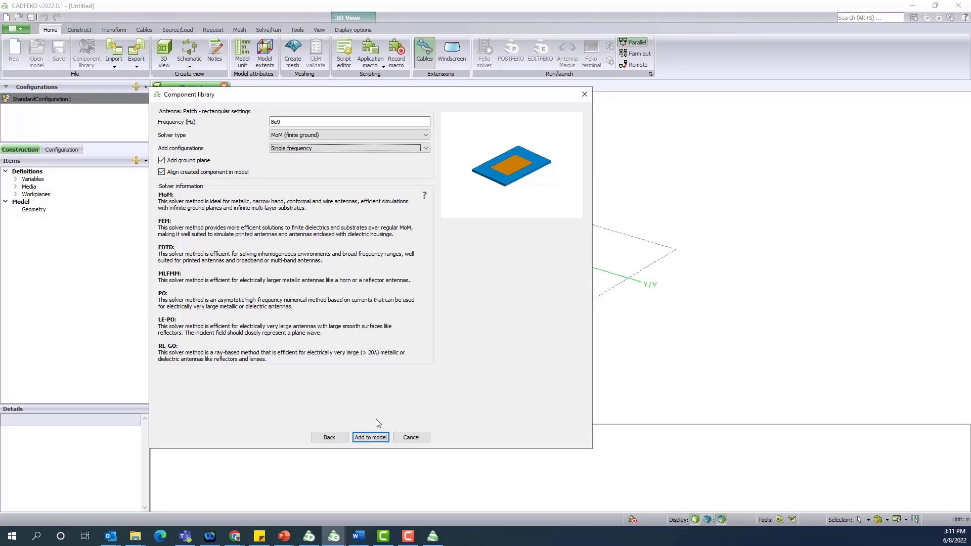
{"action": "left_click", "coordinate": [375, 438]}
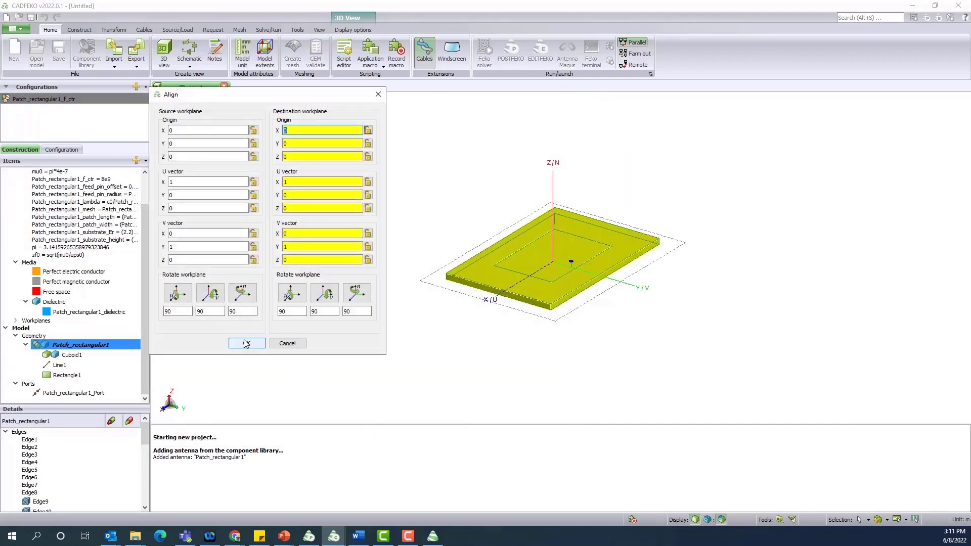
Accept the default alignment and view the patch's substrate and patch in the Construction tree
{"action": "left_click", "coordinate": [246, 343]}
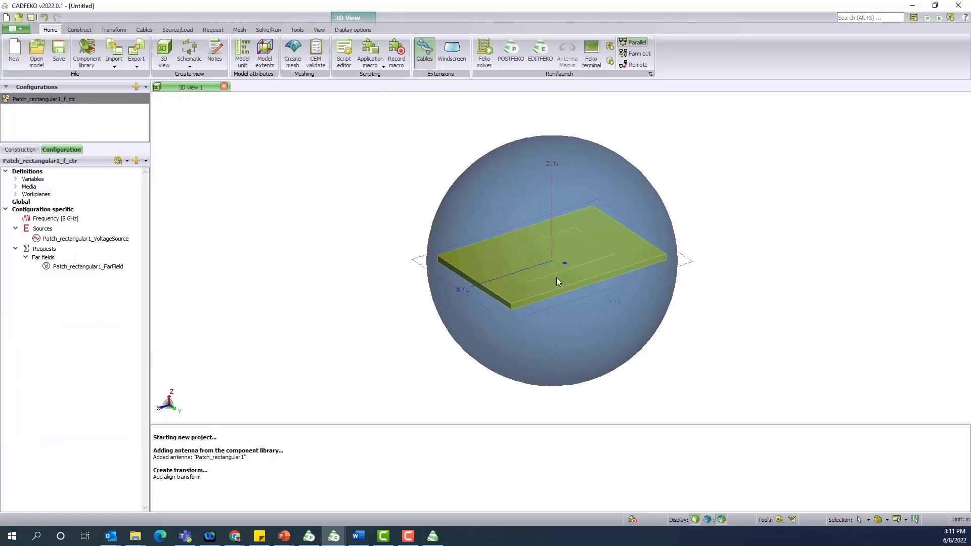
{"action": "scroll", "coordinate": [557, 277], "scroll_direction": "up", "scroll_amount": 3}
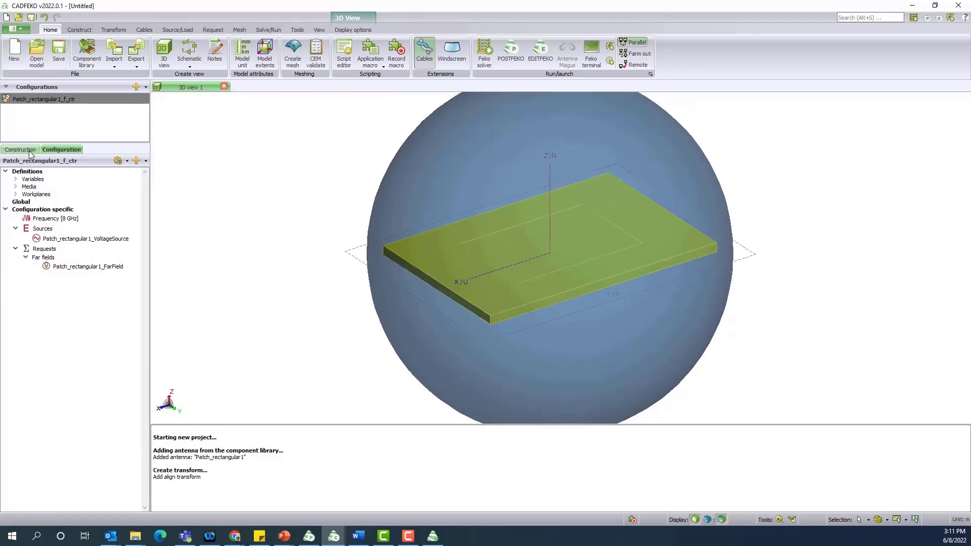
{"action": "left_click", "coordinate": [29, 150]}
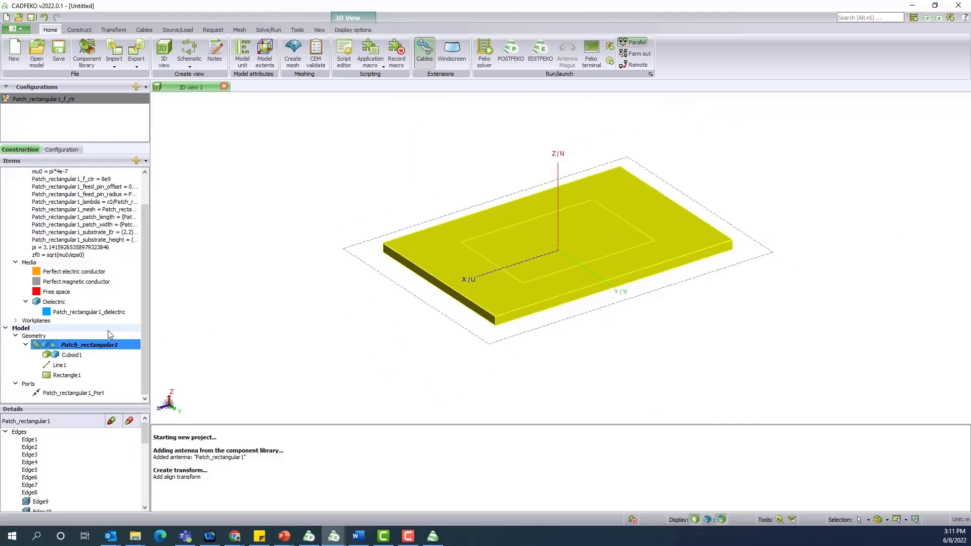
{"action": "left_click", "coordinate": [410, 351]}
{"action": "scroll", "coordinate": [409, 349], "scroll_direction": "down", "scroll_amount": 2}
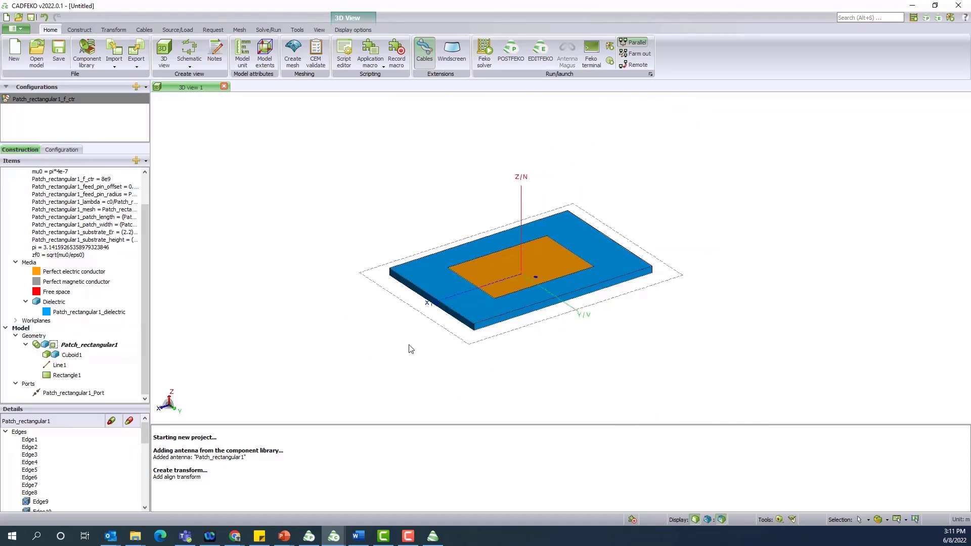
{"action": "left_click", "coordinate": [18, 30]}
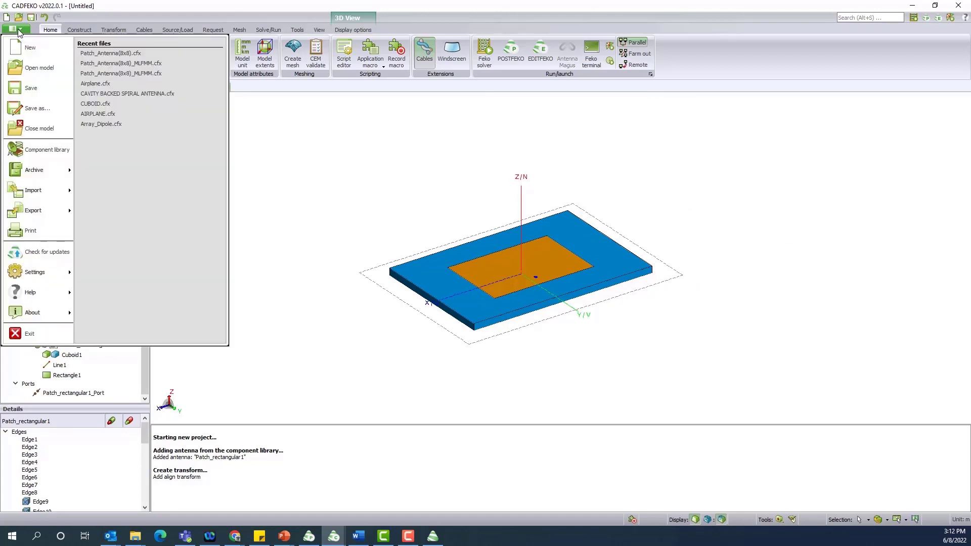
Use Save as to create a Desktop folder FEKO_PATCH_ANTENNA and save PATCH_ANTENNA inside it
{"action": "left_click", "coordinate": [45, 118]}
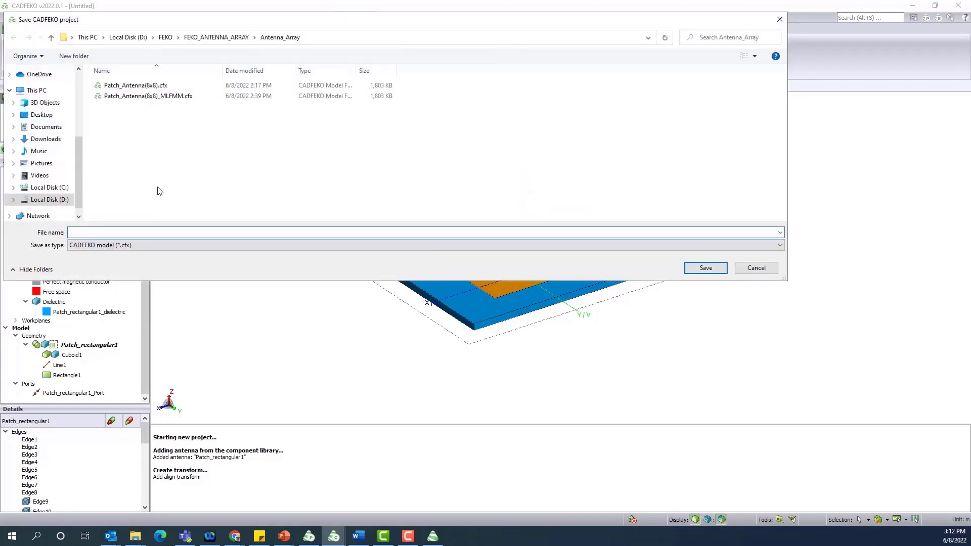
{"action": "left_click", "coordinate": [51, 115]}
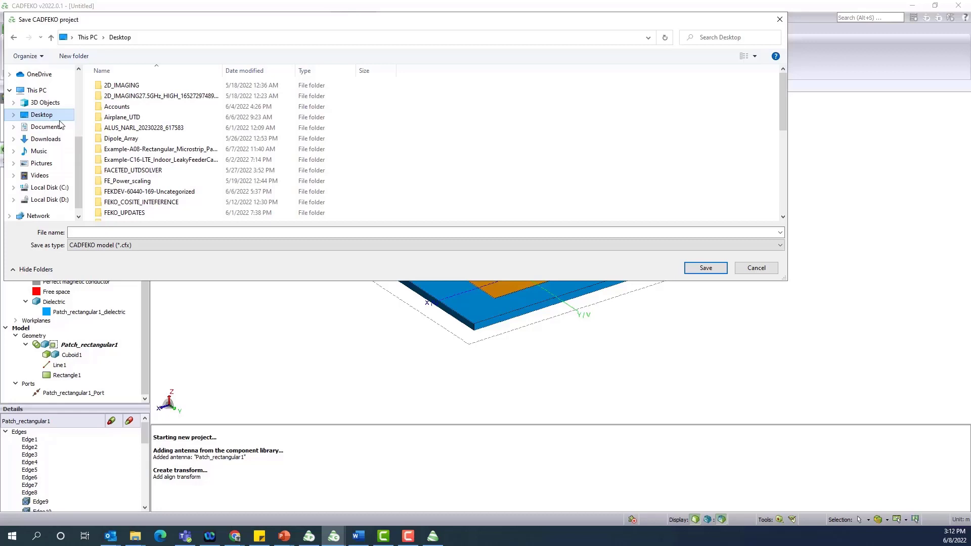
{"action": "left_click", "coordinate": [74, 56]}
{"action": "type", "text": "FEK"}
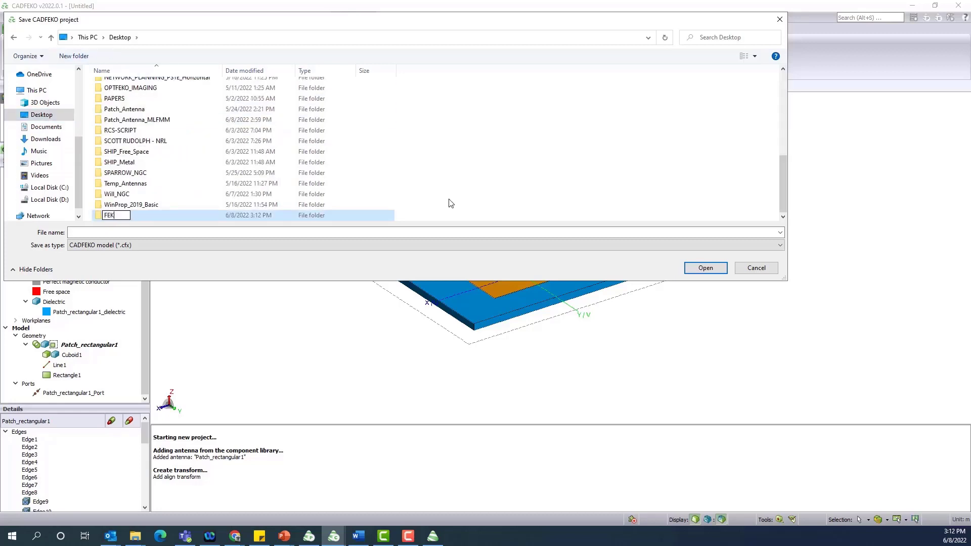
{"action": "type", "text": "O_PA"}
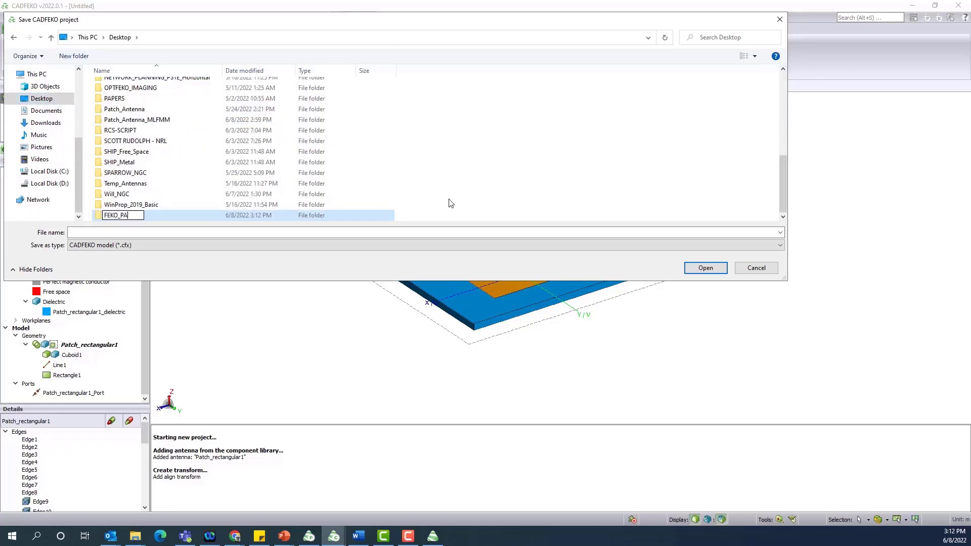
{"action": "type", "text": "TCH_ANTENNA"}
{"action": "key", "text": "Return"}
{"action": "key", "text": "Return"}
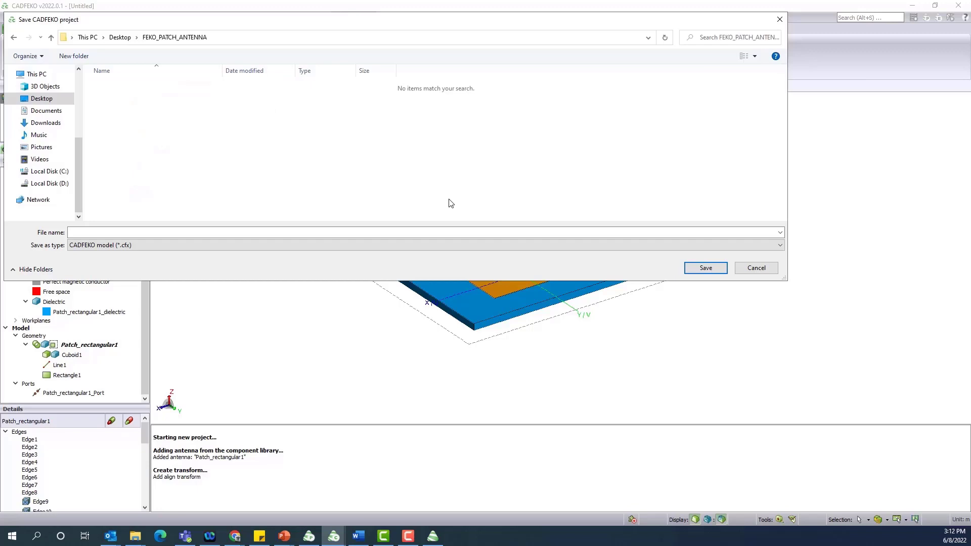
{"action": "left_click", "coordinate": [367, 233]}
{"action": "type", "text": "PATC"}
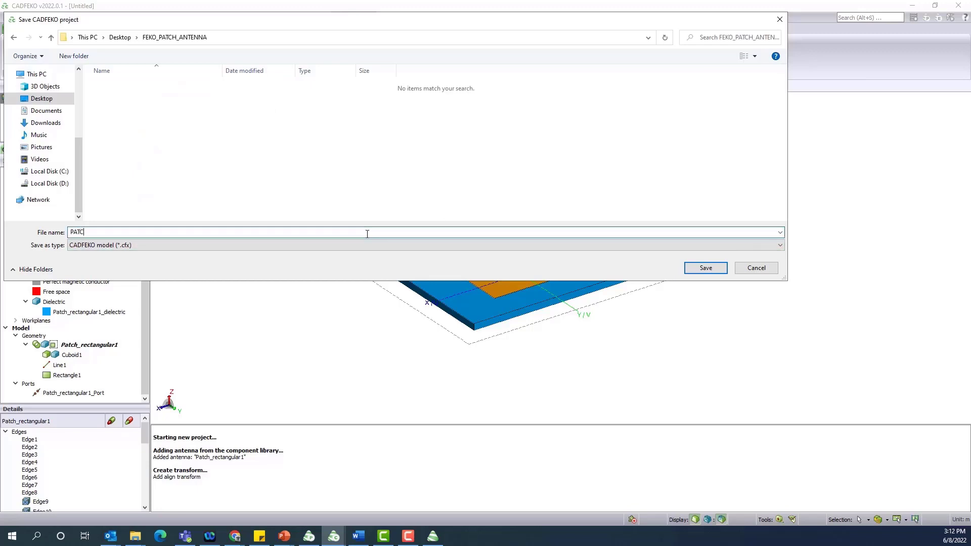
{"action": "type", "text": "H_ANTENNA"}
{"action": "key", "text": "Return"}
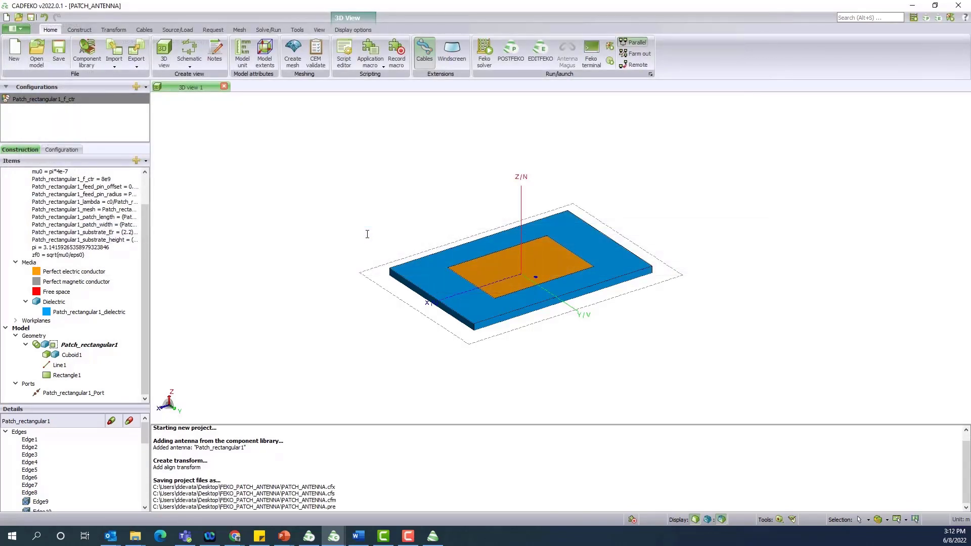
{"action": "left_click", "coordinate": [65, 51]}
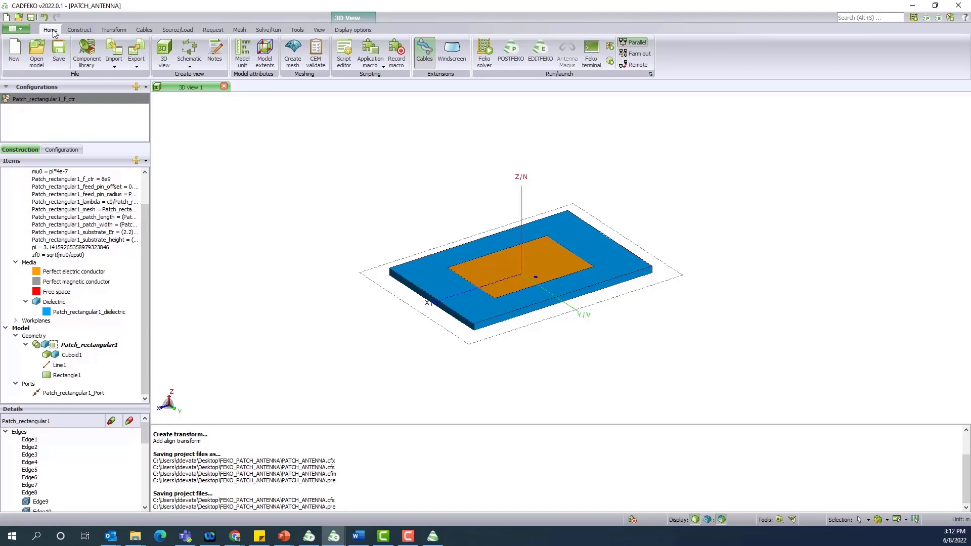
{"action": "left_click", "coordinate": [365, 65]}
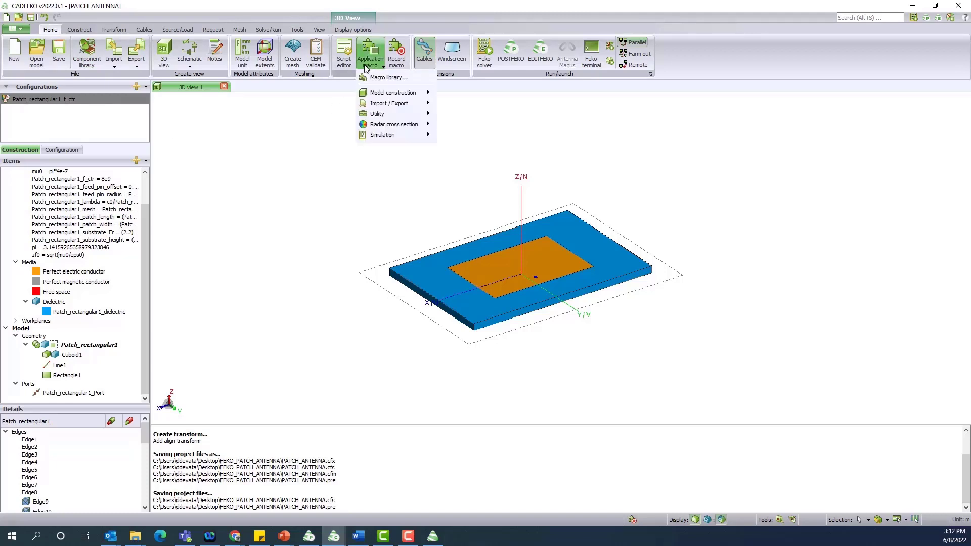
{"action": "mouse_move", "coordinate": [380, 92]}
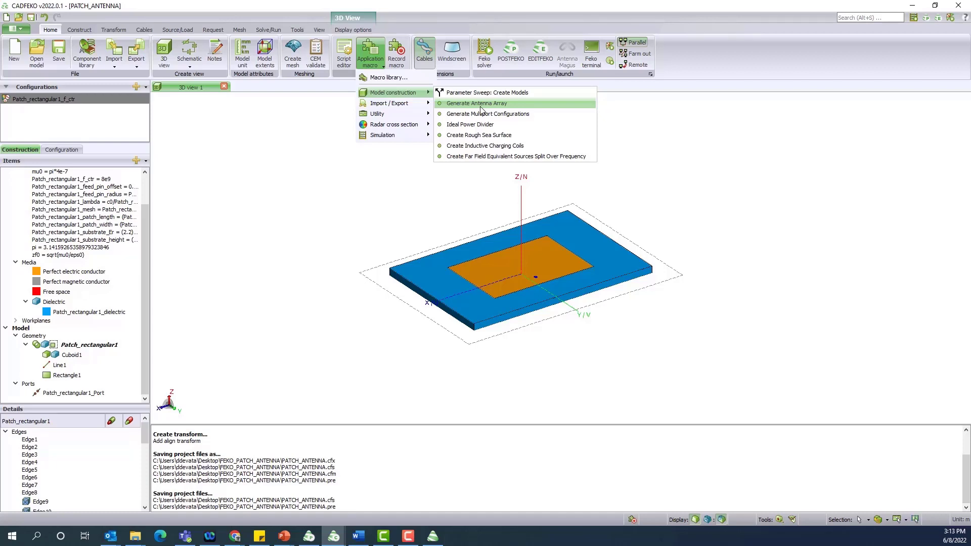
{"action": "left_click", "coordinate": [837, 234]}
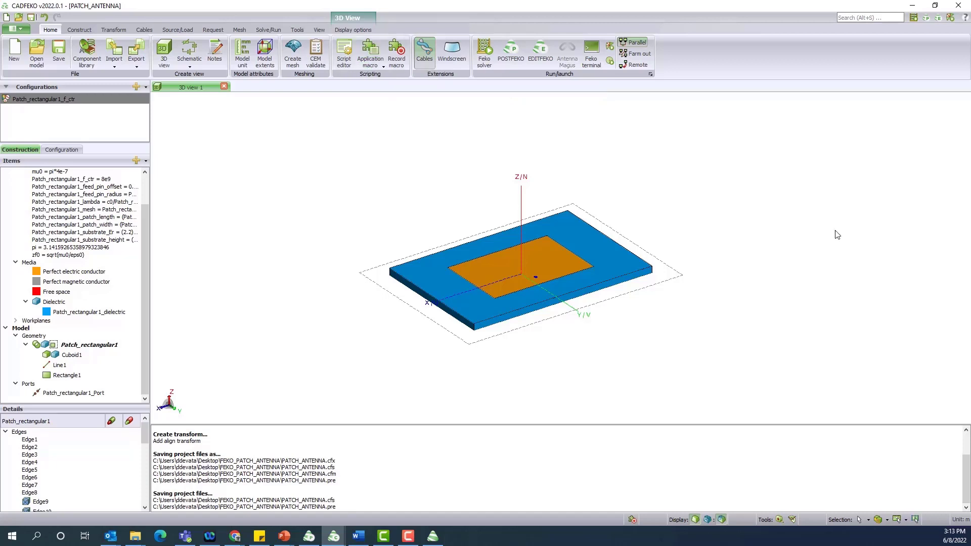
Measure the substrate's X span between two corners: 0.0313736294
{"action": "left_click", "coordinate": [780, 521]}
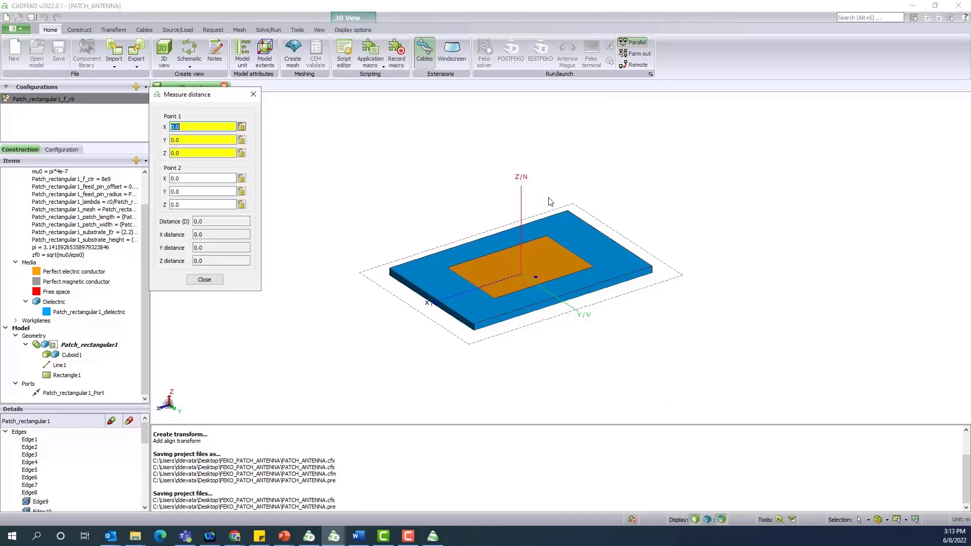
{"action": "left_click", "coordinate": [570, 212]}
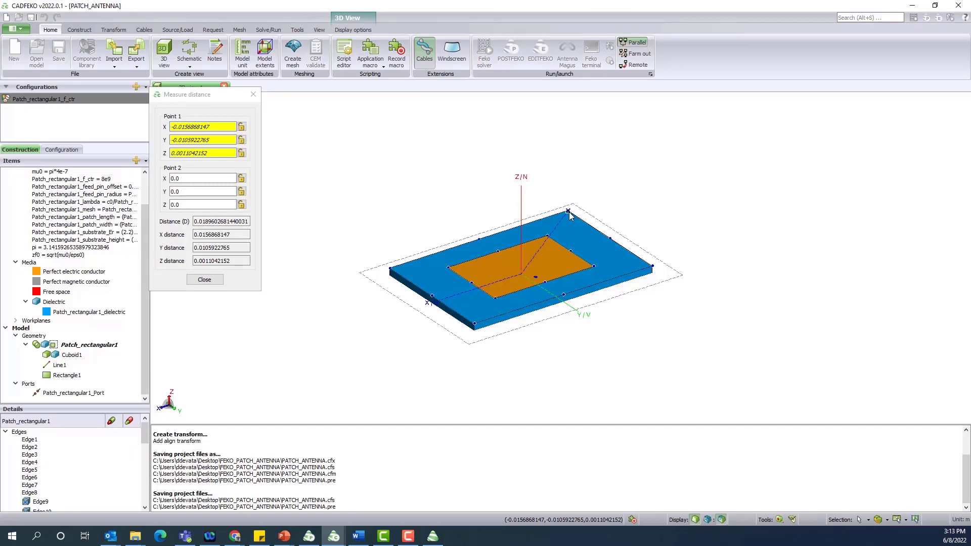
{"action": "left_click", "coordinate": [395, 273]}
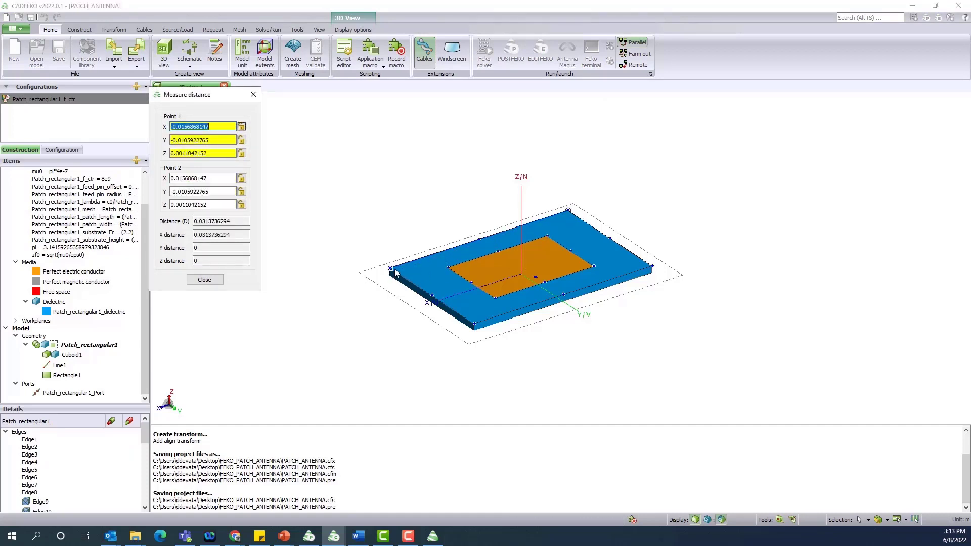
{"action": "left_click_drag", "start_coordinate": [242, 238], "coordinate": [195, 241]}
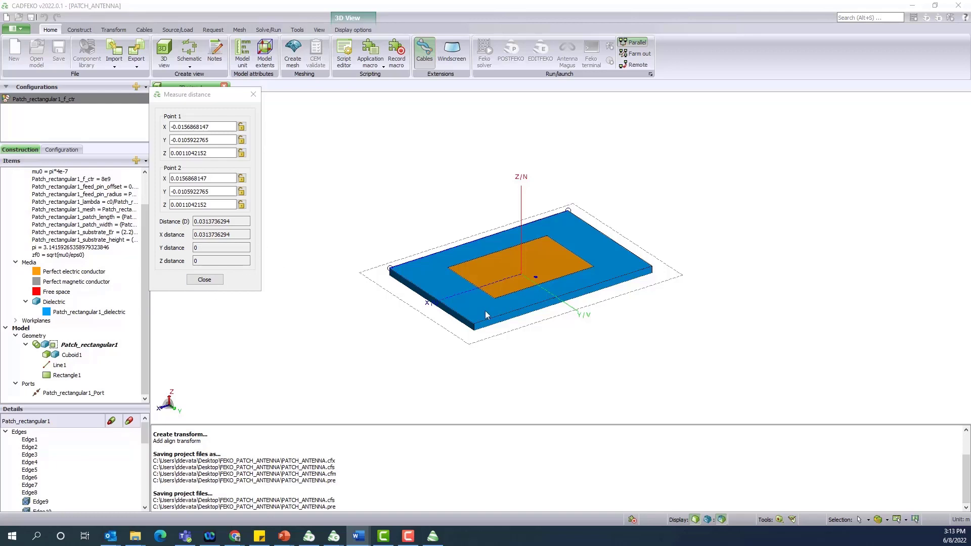
Measure the substrate's Y span, 0.021184553, copy it to the Word notes, and close the tool
{"action": "left_click", "coordinate": [172, 127]}
{"action": "left_click", "coordinate": [568, 210]}
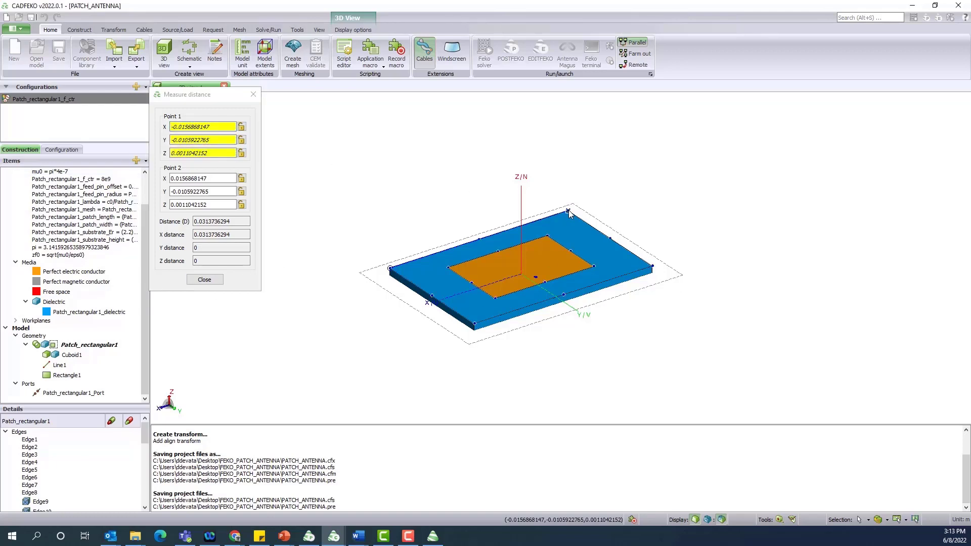
{"action": "left_click", "coordinate": [652, 266]}
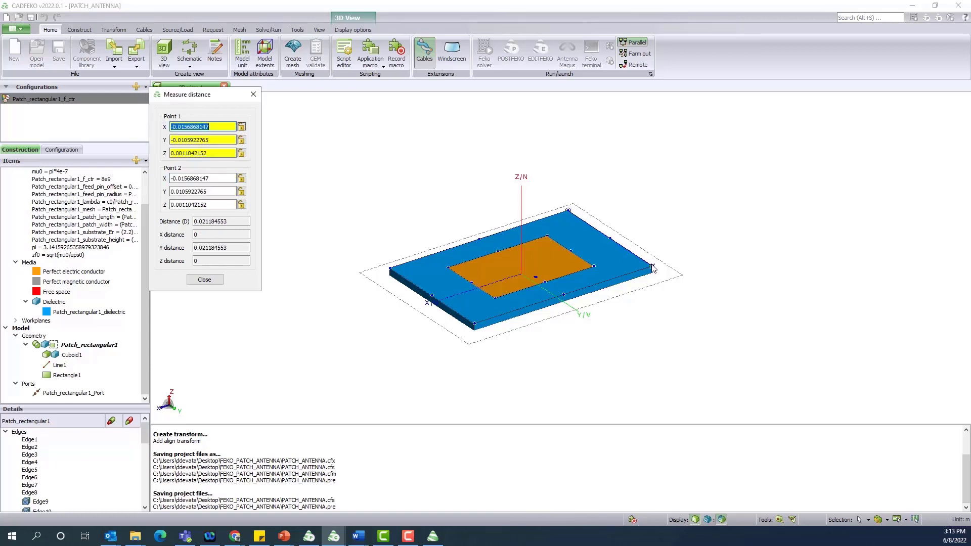
{"action": "left_click_drag", "start_coordinate": [237, 248], "coordinate": [193, 248]}
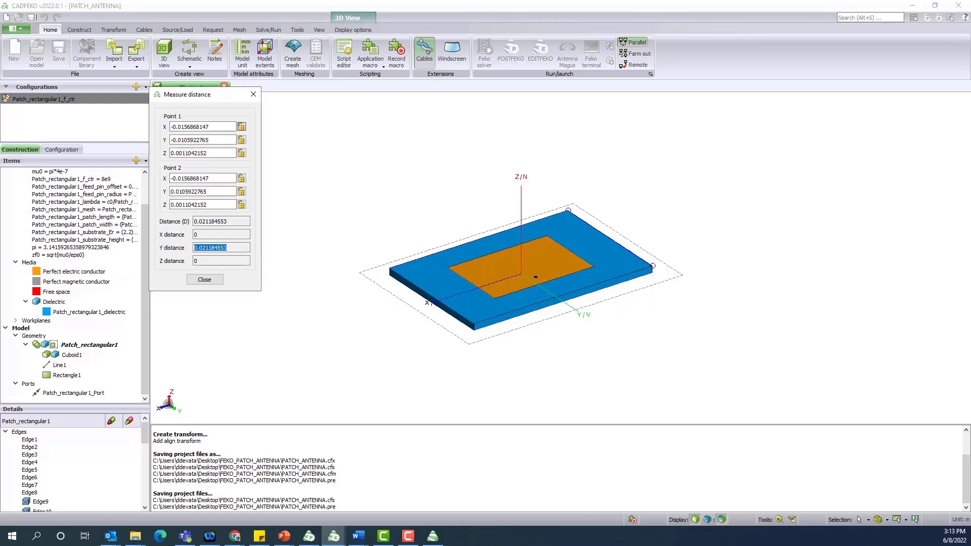
{"action": "key", "text": "alt+Tab"}
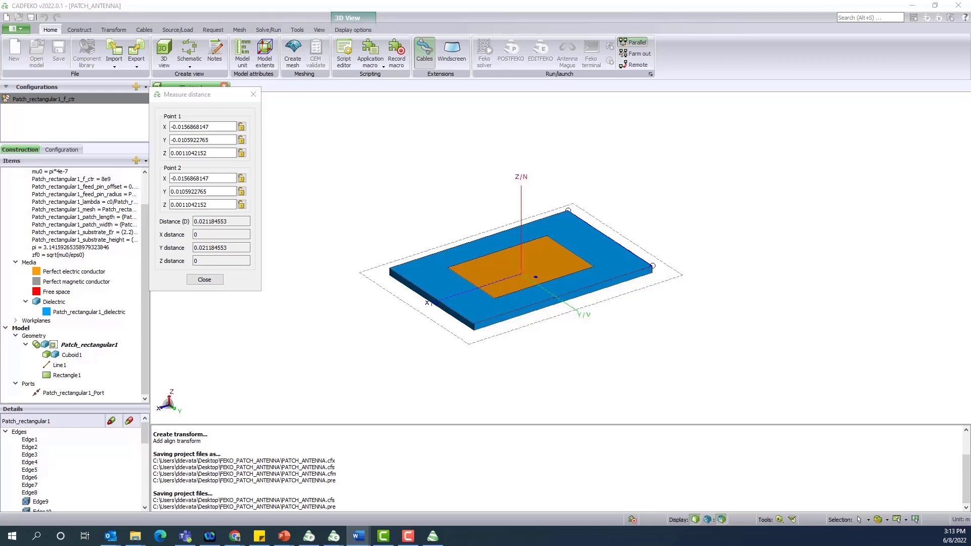
{"action": "left_click_drag", "start_coordinate": [0, 304], "coordinate": [614, 101]}
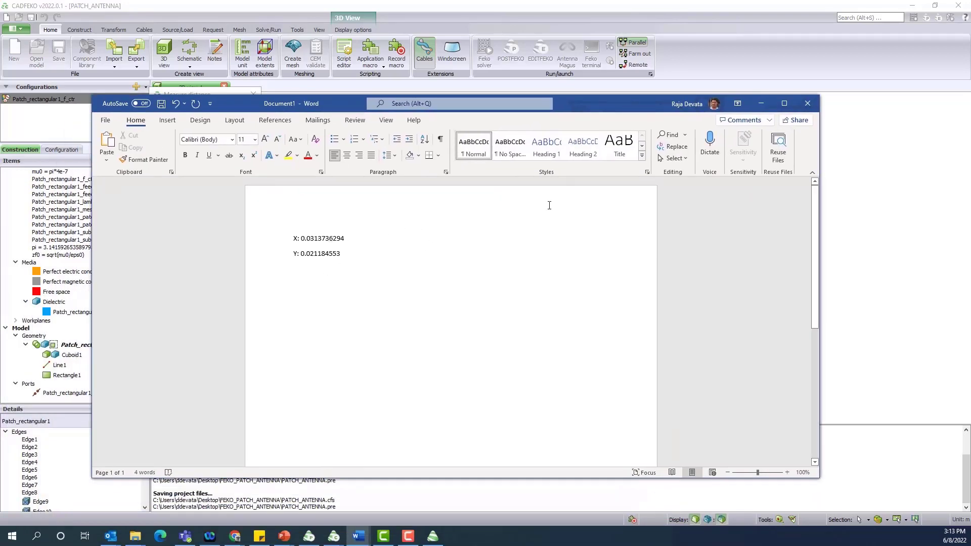
{"action": "left_click_drag", "start_coordinate": [678, 103], "coordinate": [0, 103]}
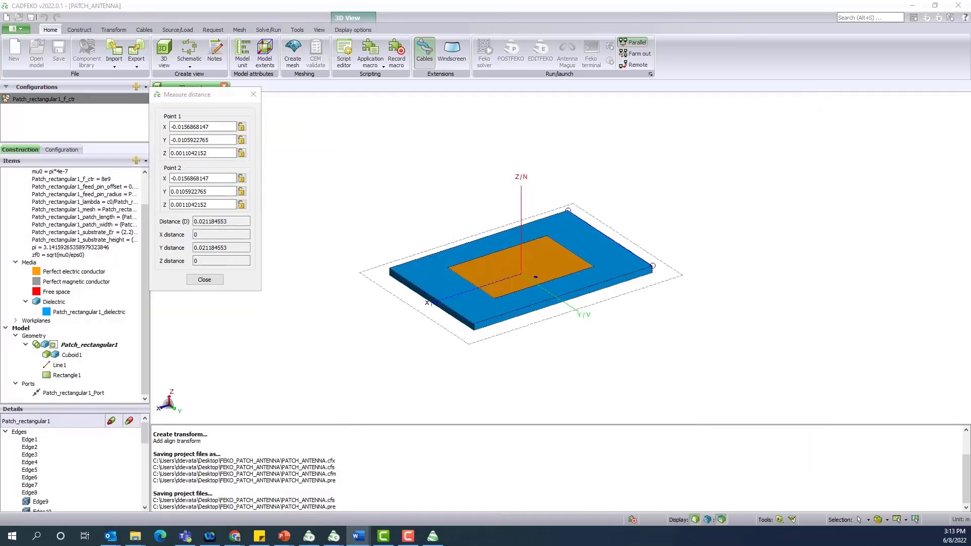
{"action": "left_click", "coordinate": [212, 281]}
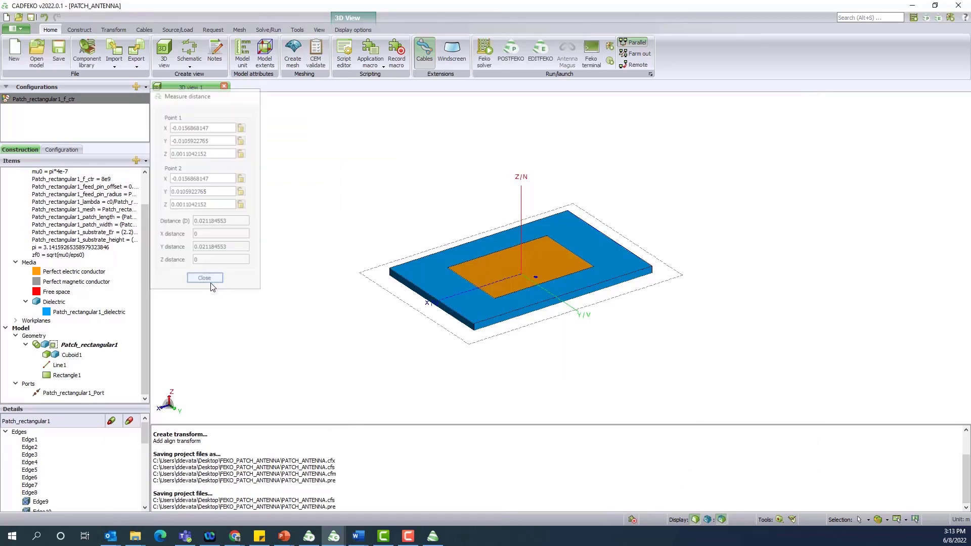
Save, then run Generate Antenna Array on Patch_rectangular1 with the Linear / planar array type
{"action": "key", "text": "ctrl+s"}
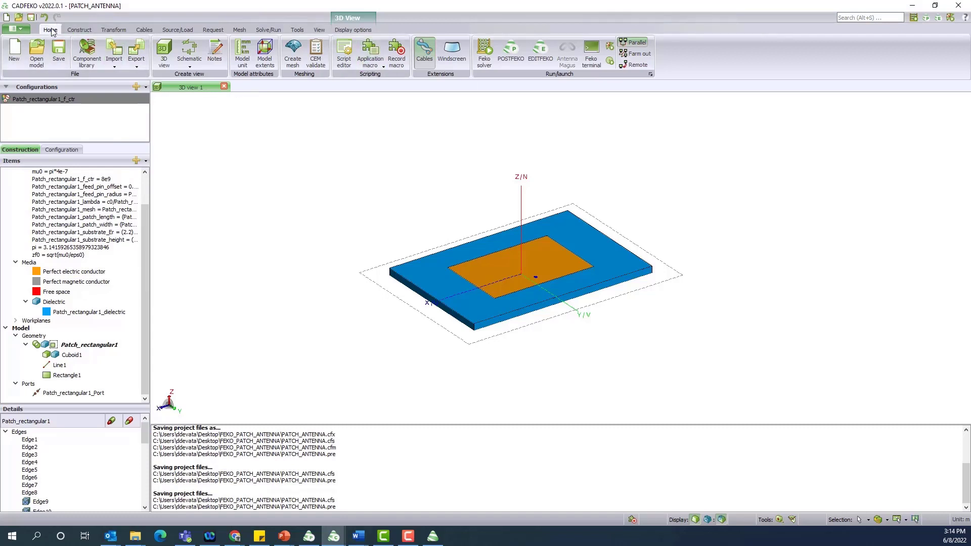
{"action": "left_click", "coordinate": [372, 64]}
{"action": "mouse_move", "coordinate": [399, 95]}
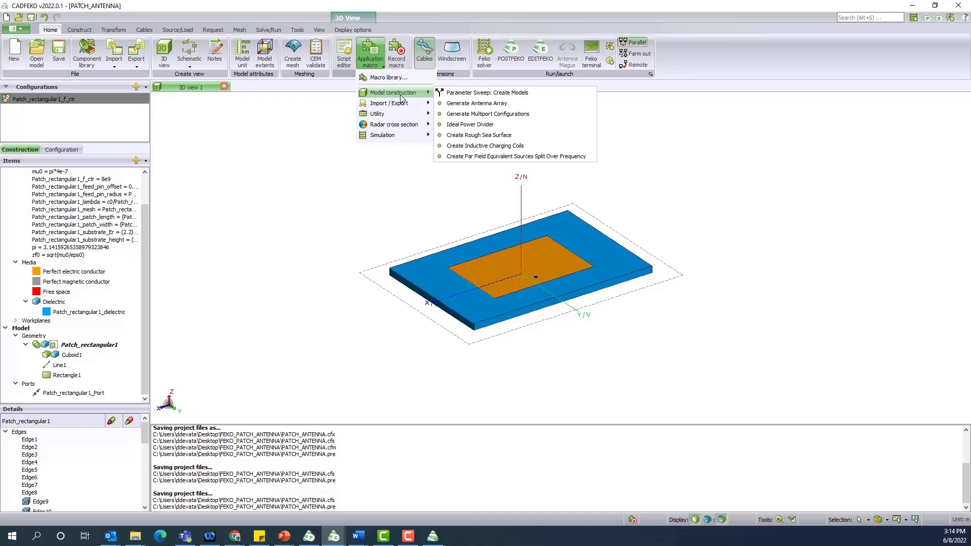
{"action": "left_click", "coordinate": [466, 104]}
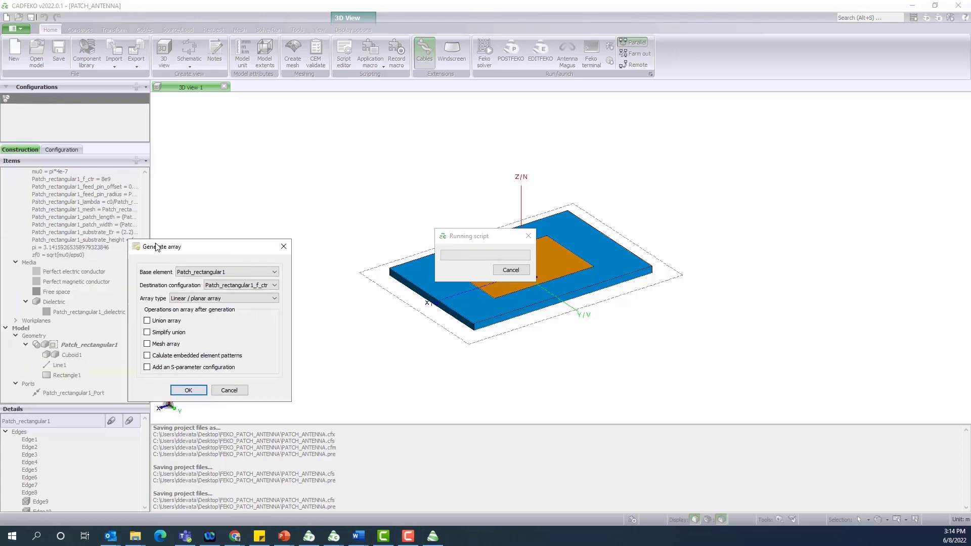
{"action": "left_click_drag", "start_coordinate": [151, 247], "coordinate": [254, 143]}
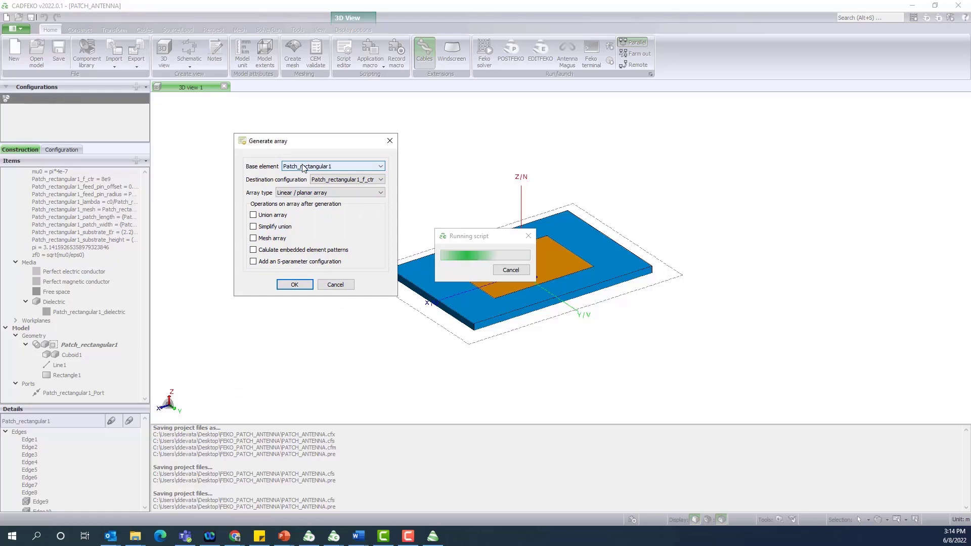
{"action": "left_click", "coordinate": [321, 195]}
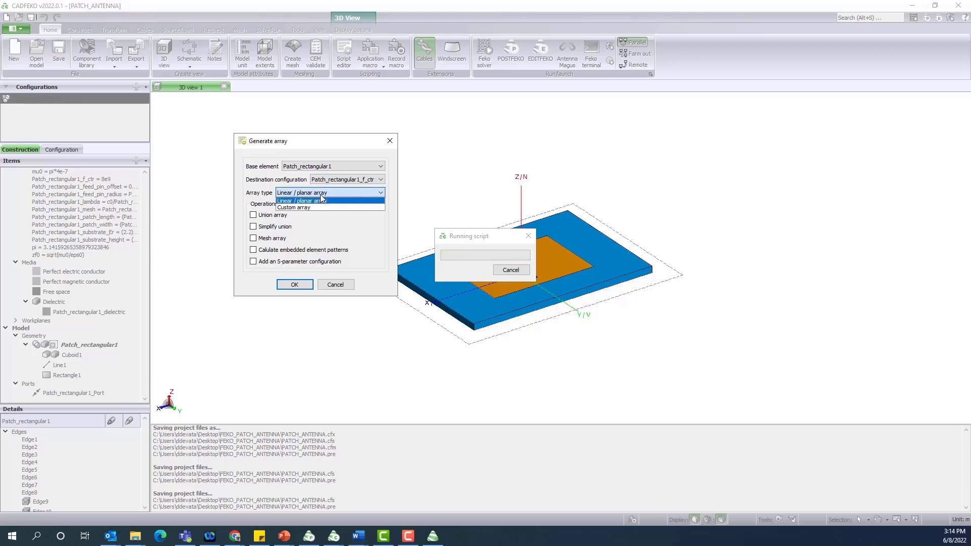
{"action": "left_click", "coordinate": [320, 191]}
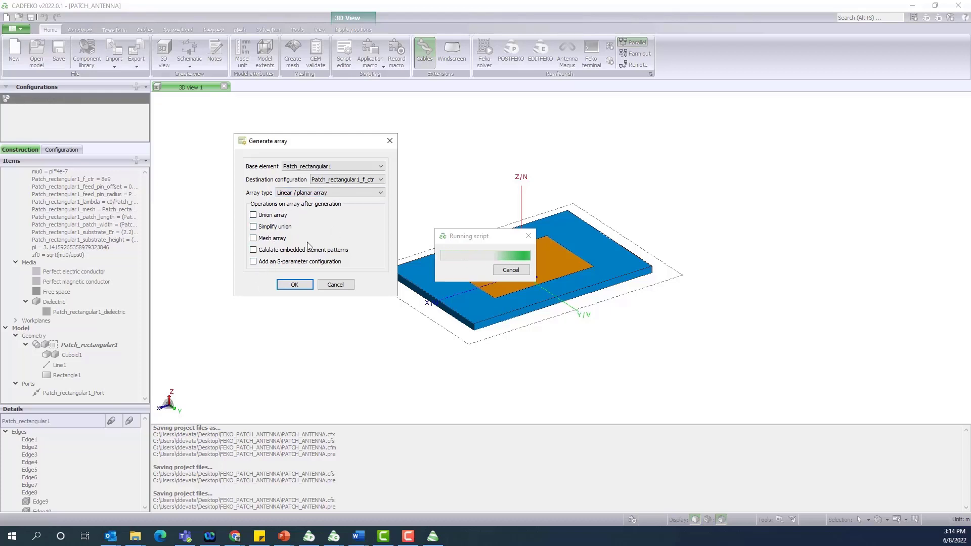
{"action": "left_click", "coordinate": [303, 284]}
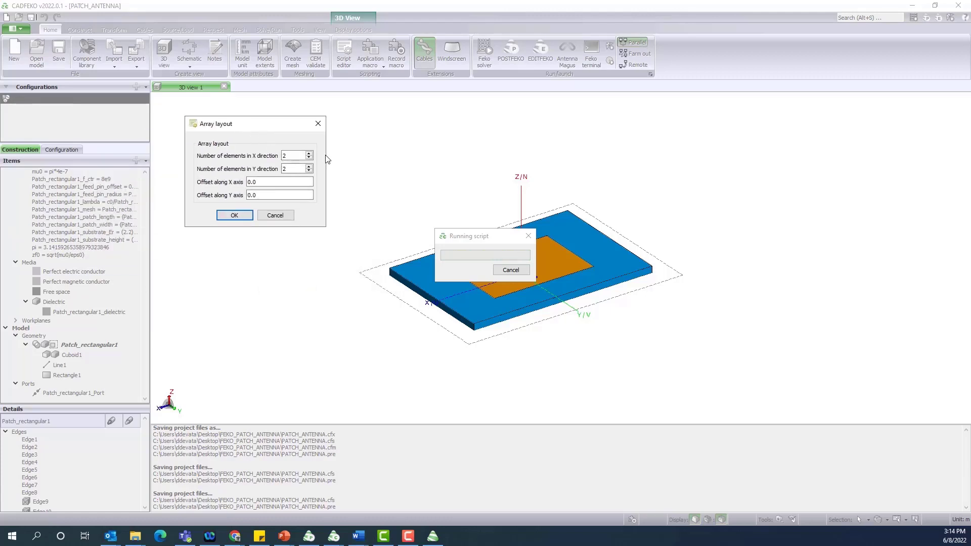
Enter 8 × 8 elements with X offset 0.0313736294 and Y offset 0.021184553 pasted from the notes
{"action": "double_click", "coordinate": [284, 156]}
{"action": "type", "text": "8"}
{"action": "double_click", "coordinate": [284, 169]}
{"action": "left_click", "coordinate": [358, 536]}
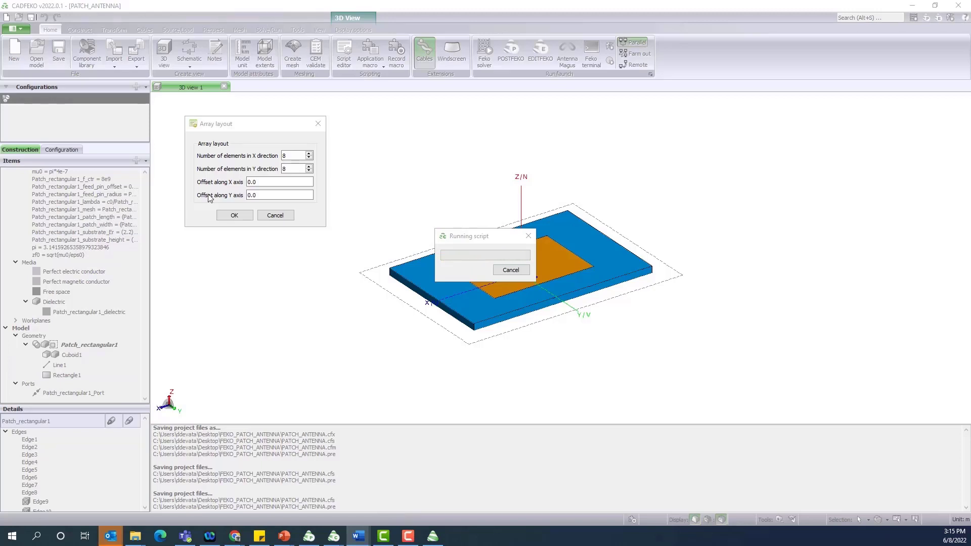
{"action": "left_click", "coordinate": [251, 182]}
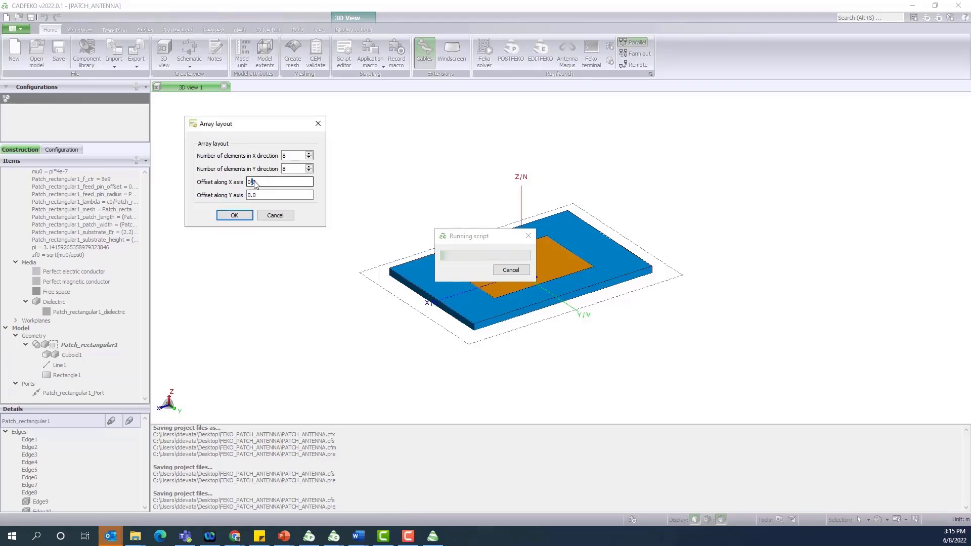
{"action": "double_click", "coordinate": [251, 182]}
{"action": "type", "text": "0.0313736294"}
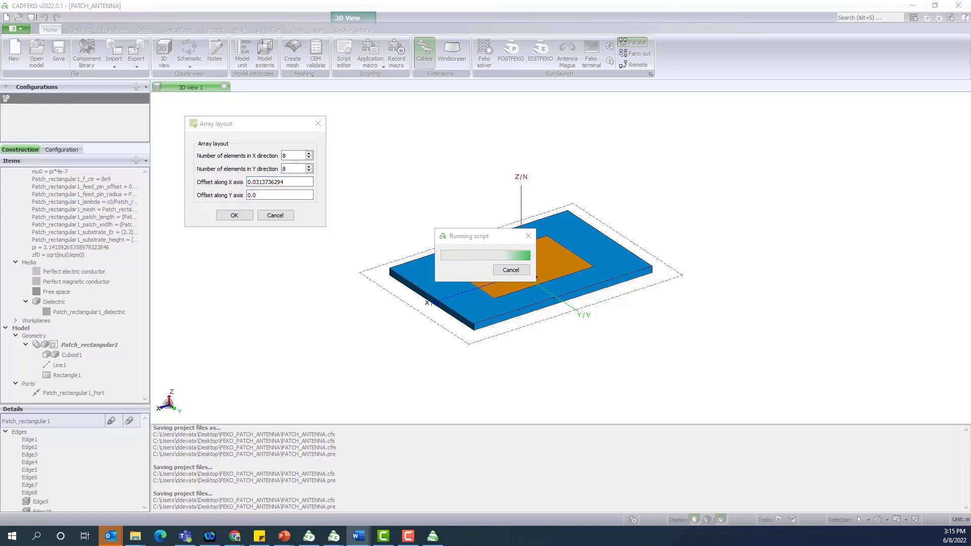
{"action": "left_click", "coordinate": [262, 199]}
{"action": "double_click", "coordinate": [262, 198]}
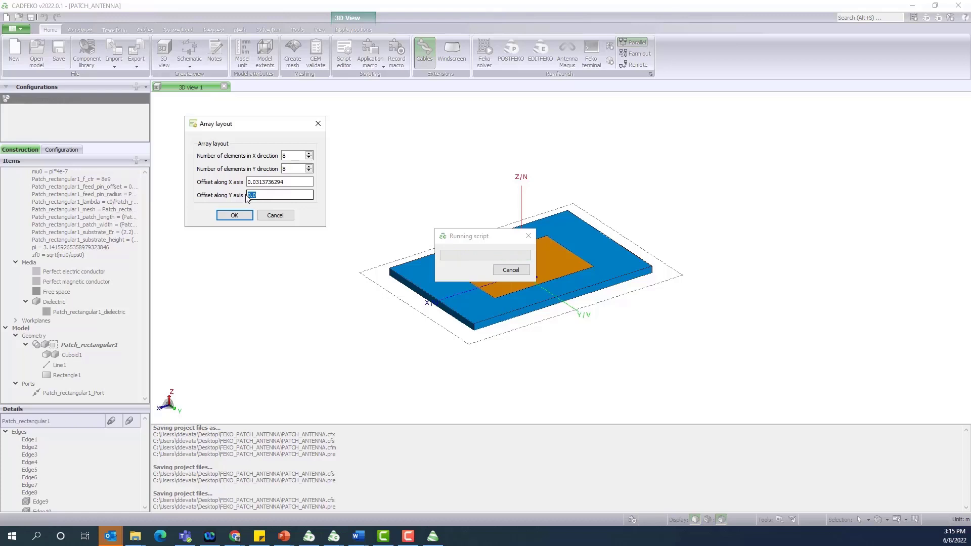
{"action": "type", "text": "0.021184553"}
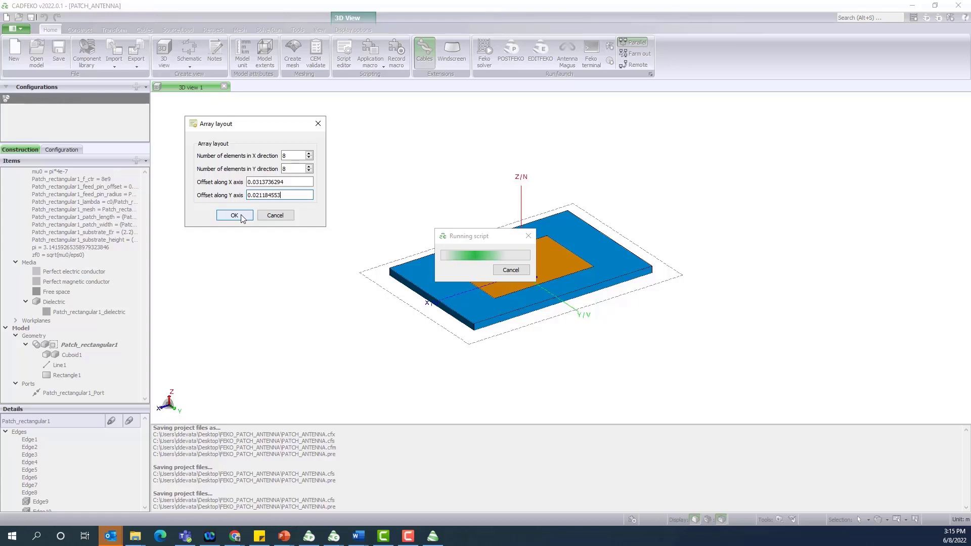
{"action": "left_click", "coordinate": [234, 215]}
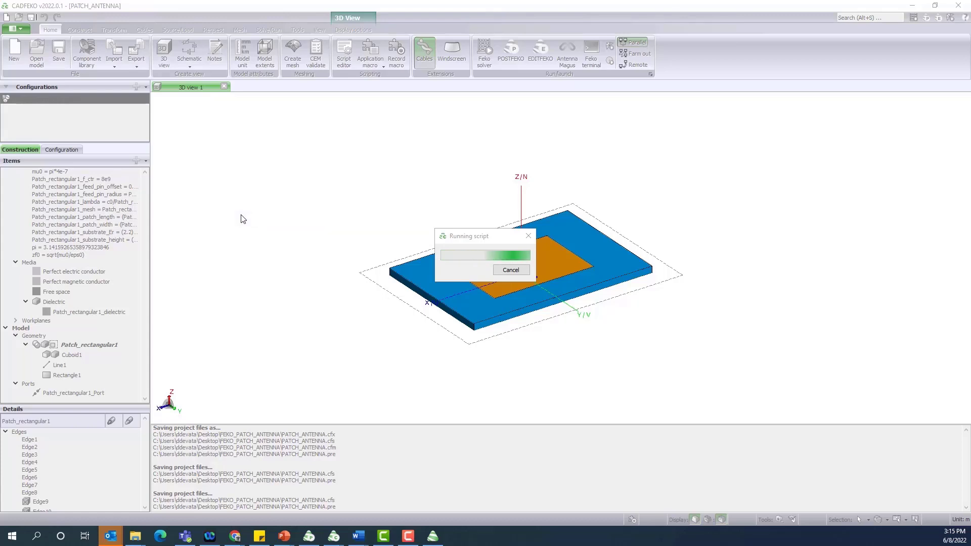
Accept Uniform amplitude with 0.0 phase in X and Y to build the 8×8 array with ports
{"action": "left_click_drag", "start_coordinate": [349, 219], "coordinate": [326, 128]}
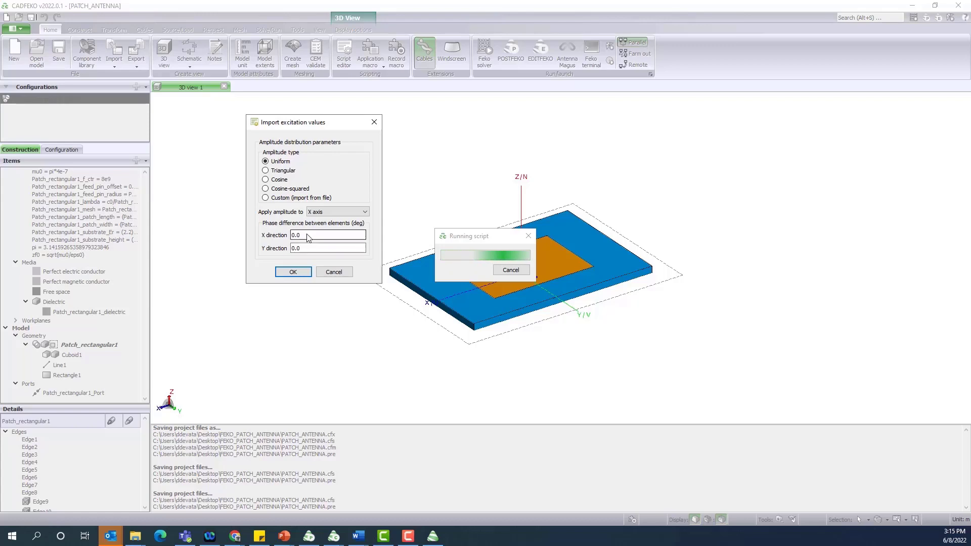
{"action": "left_click", "coordinate": [303, 273]}
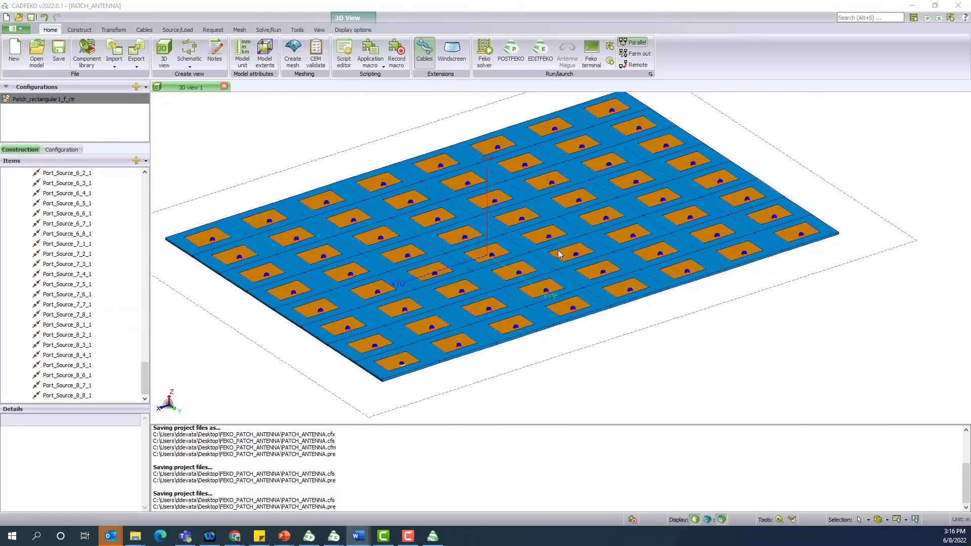
Shift-select Cell_1_1 through Cell_8_8 in the Items tree to select all 64 array cells
{"action": "scroll", "coordinate": [565, 254], "scroll_direction": "up", "scroll_amount": 3}
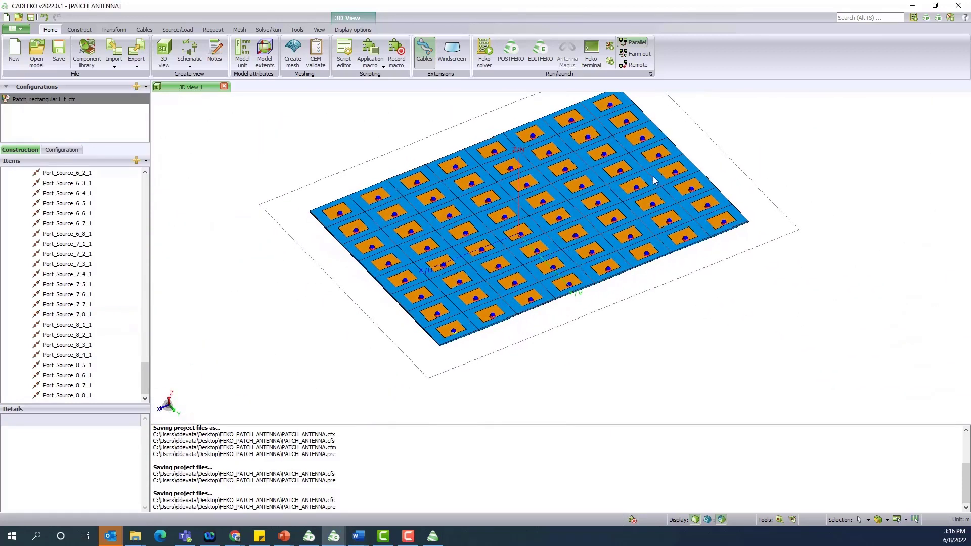
{"action": "scroll", "coordinate": [657, 152], "scroll_direction": "up", "scroll_amount": 4}
{"action": "scroll", "coordinate": [665, 142], "scroll_direction": "down", "scroll_amount": 4}
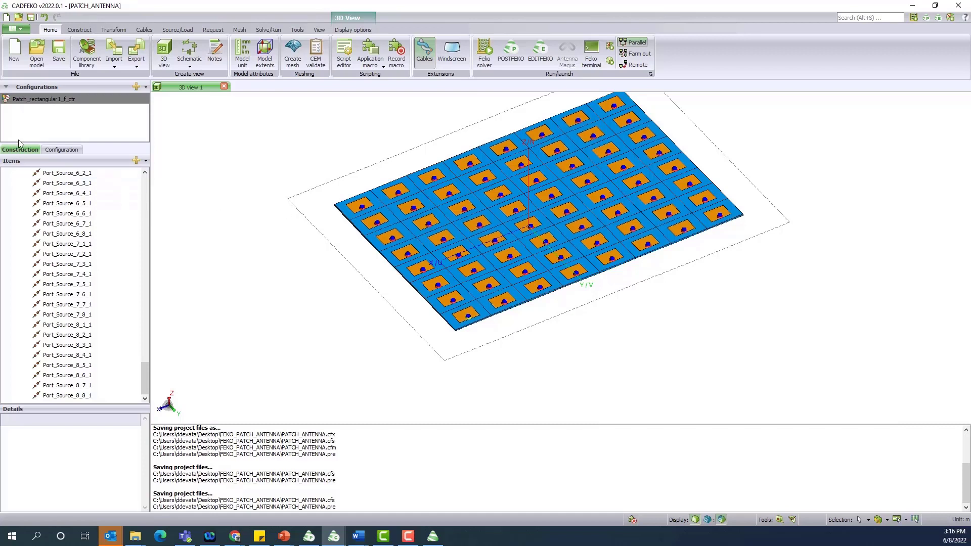
{"action": "left_click_drag", "start_coordinate": [147, 381], "coordinate": [169, 400]}
{"action": "left_click", "coordinate": [74, 375]}
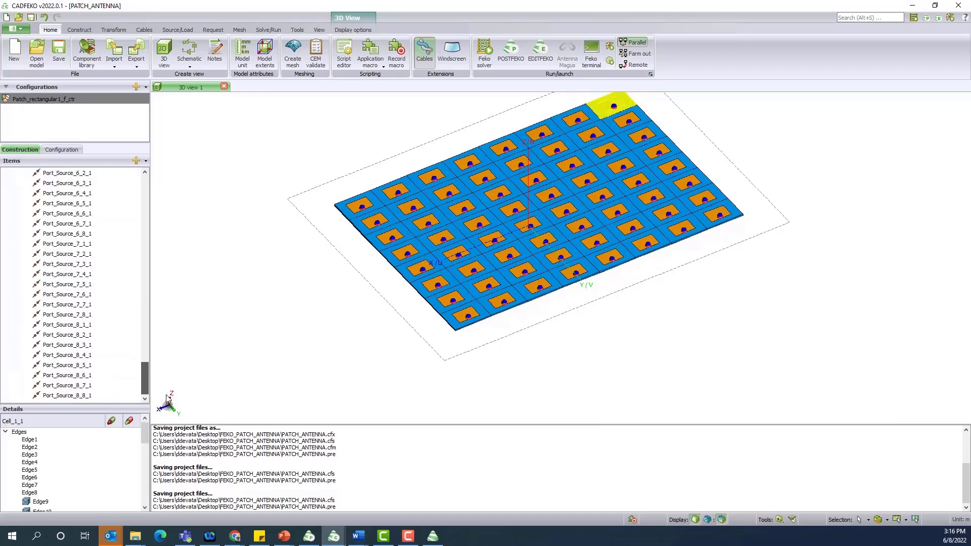
{"action": "left_click", "coordinate": [83, 396], "text": "shift"}
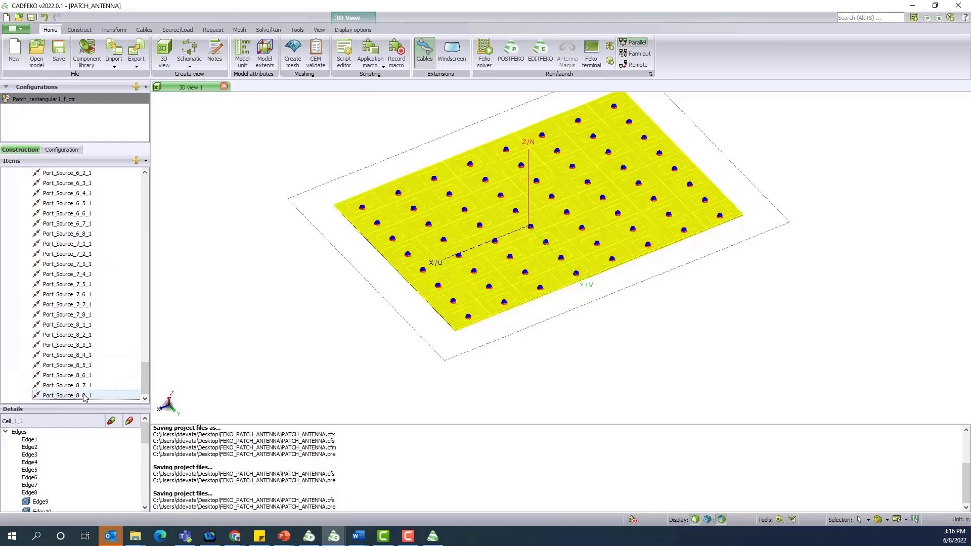
{"action": "left_click_drag", "start_coordinate": [145, 390], "coordinate": [143, 303]}
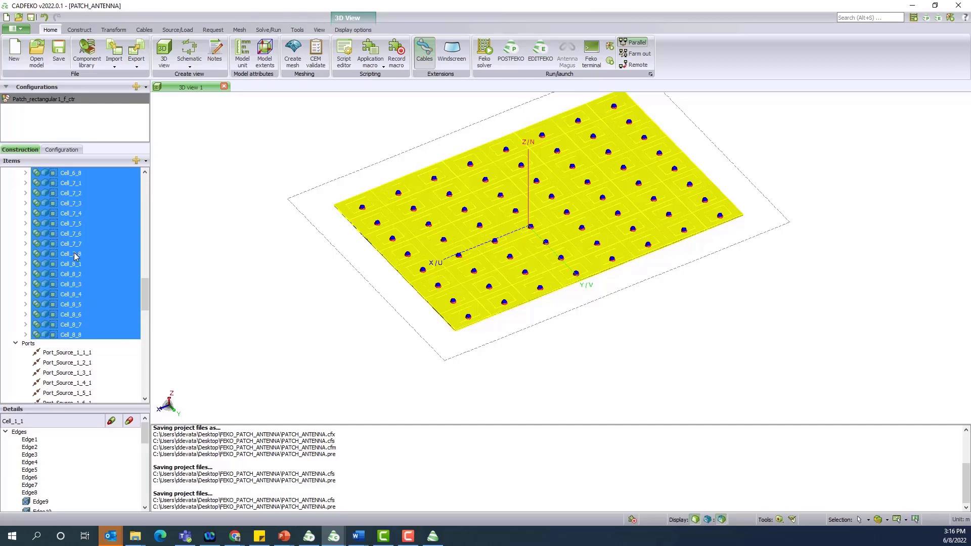
{"action": "left_click_drag", "start_coordinate": [147, 294], "coordinate": [149, 204]}
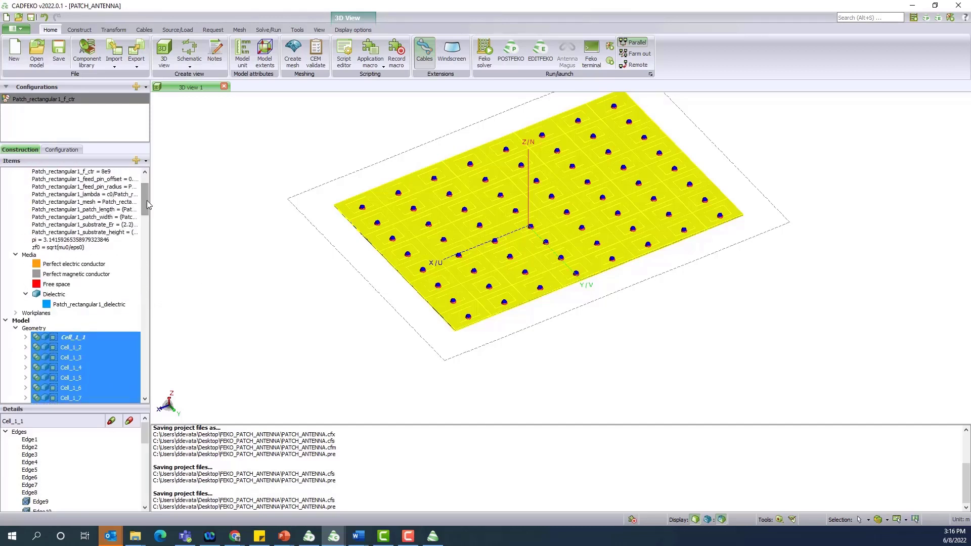
{"action": "left_click", "coordinate": [81, 30]}
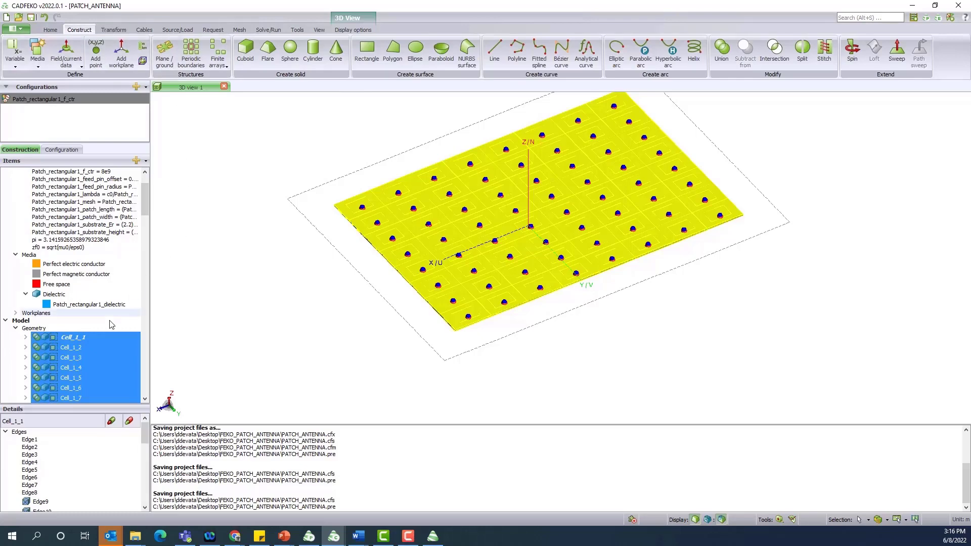
Union all 64 selected array cells into a single geometry named Union1
{"action": "left_click", "coordinate": [729, 63]}
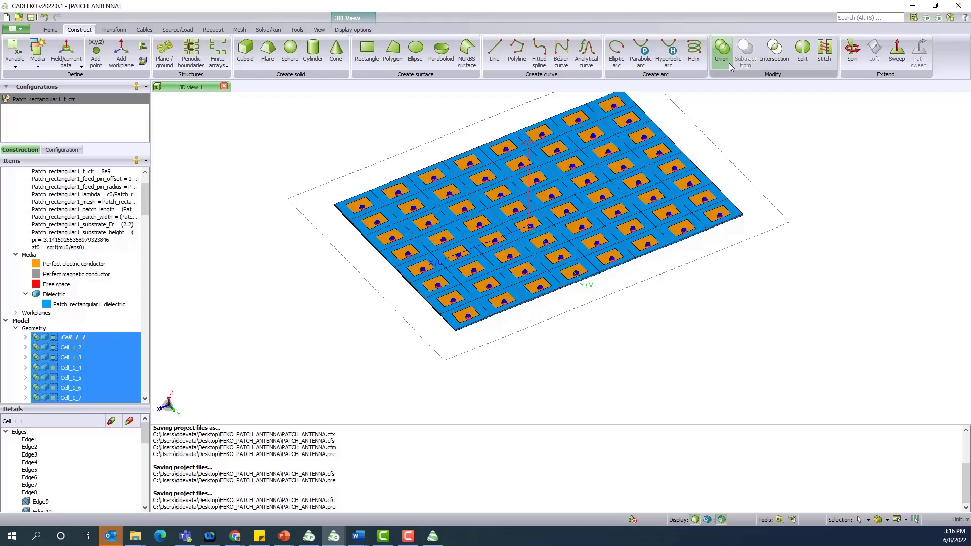
{"action": "left_click", "coordinate": [729, 62]}
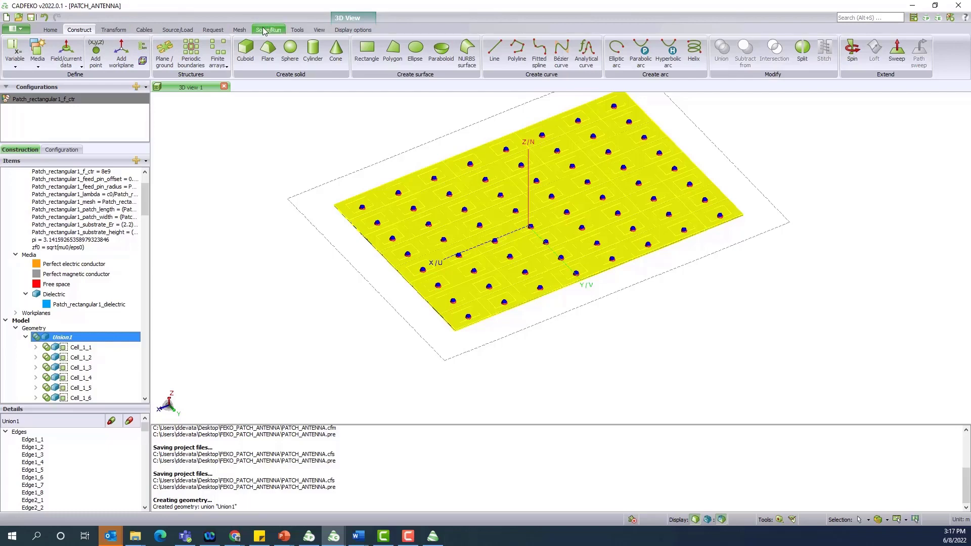
Mesh Union1, creating mesh ports for every array source up to Port_Source_8_8_1
{"action": "left_click", "coordinate": [240, 30]}
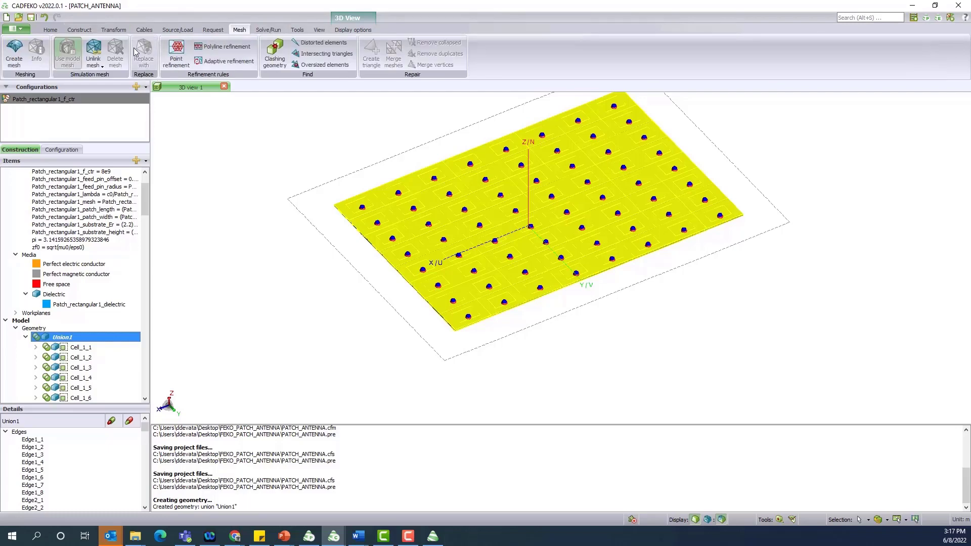
{"action": "left_click", "coordinate": [14, 52]}
{"action": "left_click", "coordinate": [190, 365]}
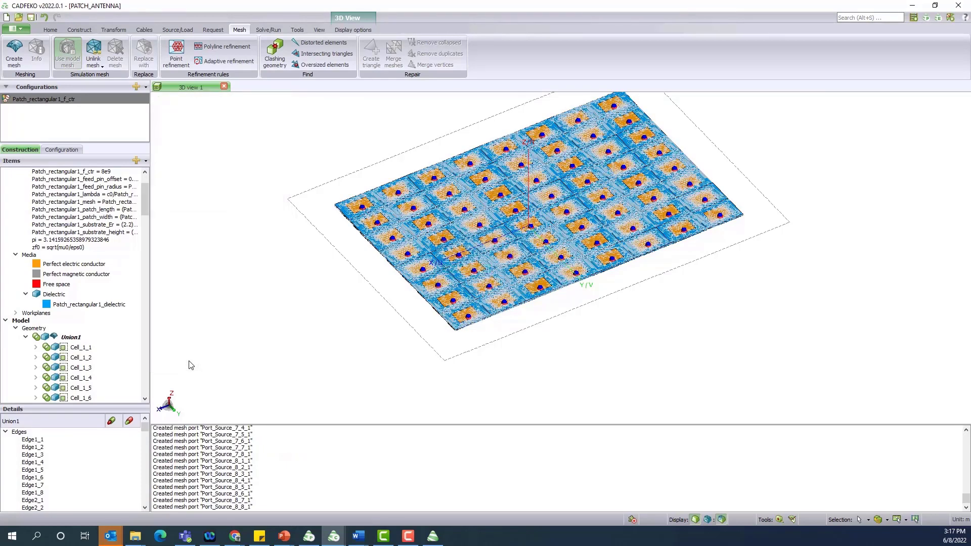
{"action": "scroll", "coordinate": [366, 381], "scroll_direction": "down", "scroll_amount": 5}
{"action": "scroll", "coordinate": [536, 183], "scroll_direction": "up", "scroll_amount": 6}
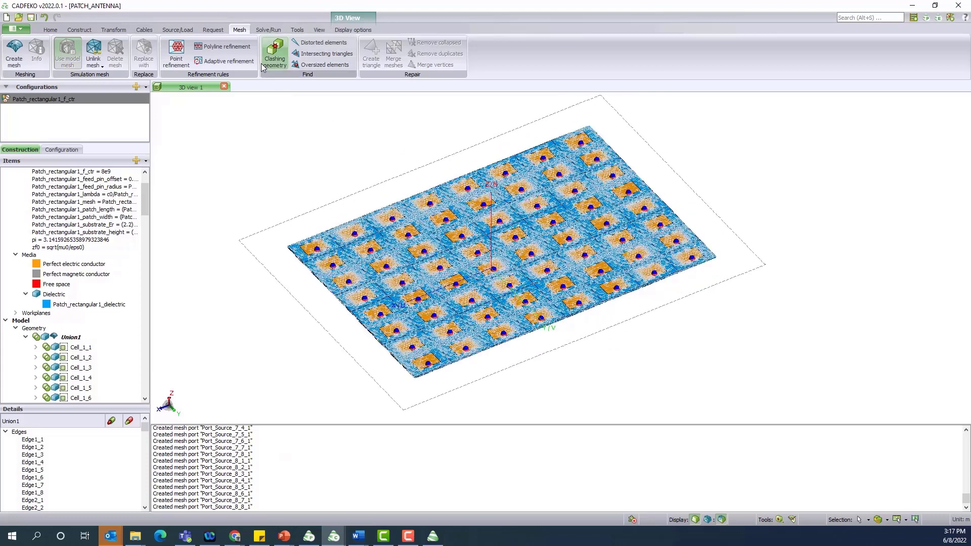
{"action": "left_click", "coordinate": [268, 29]}
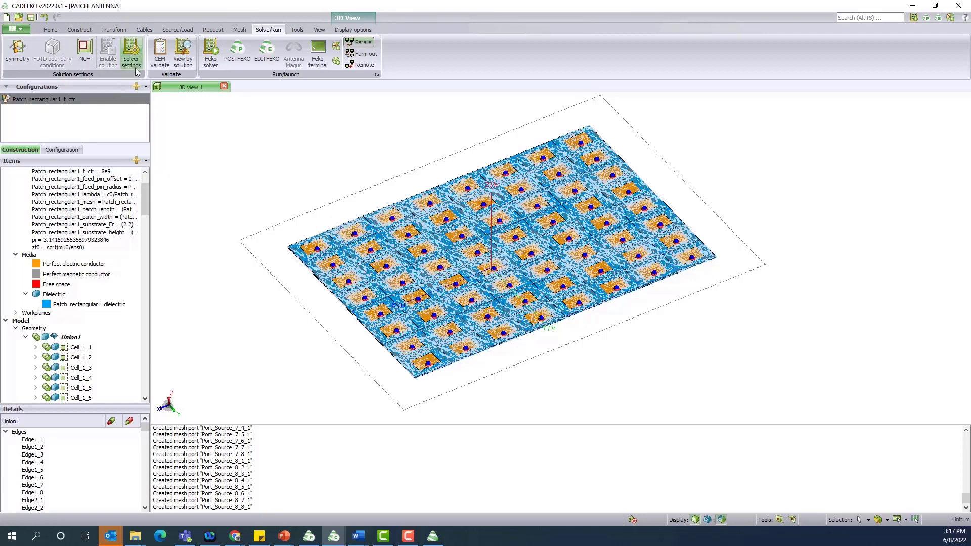
Switch the solver to MLFMM, then save the project and launch the Feko solver run
{"action": "left_click", "coordinate": [131, 53]}
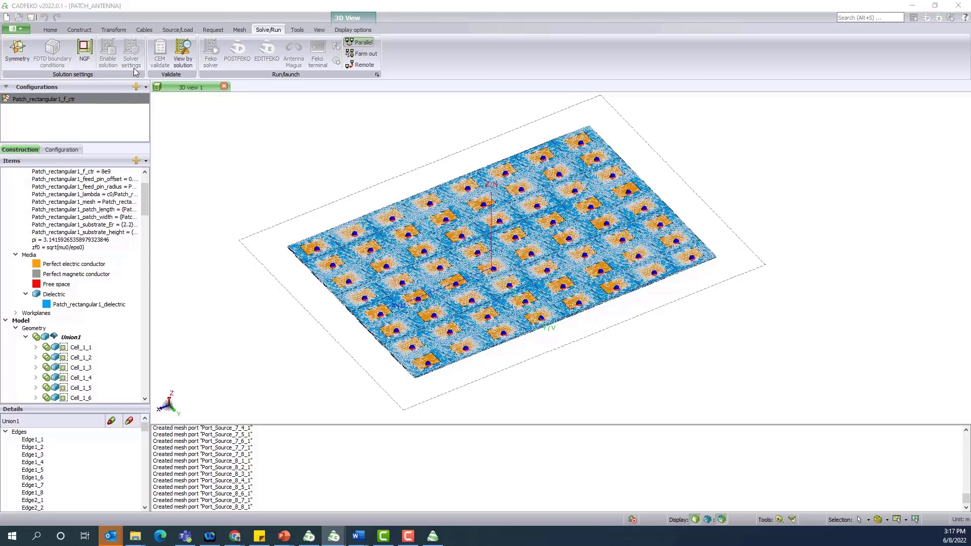
{"action": "left_click", "coordinate": [205, 112]}
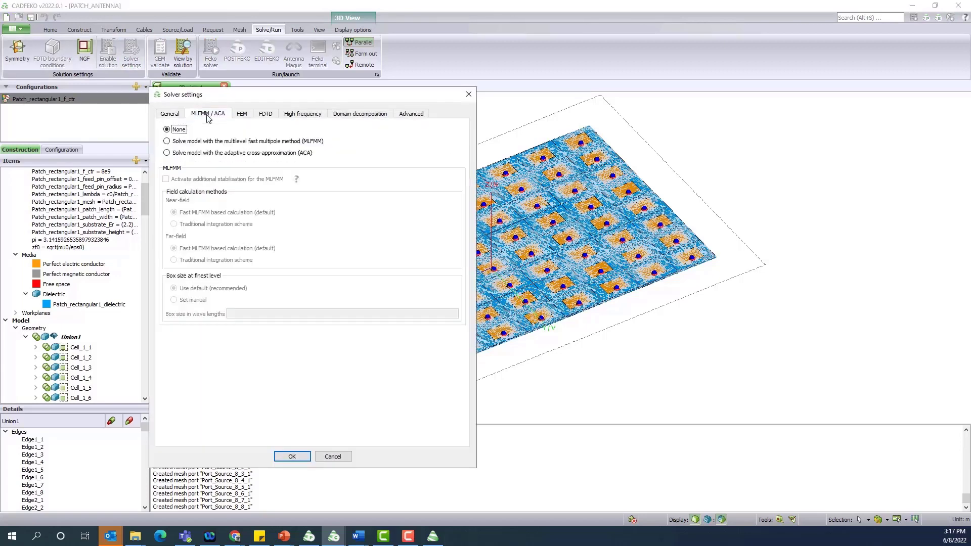
{"action": "left_click", "coordinate": [195, 143]}
{"action": "left_click", "coordinate": [292, 457]}
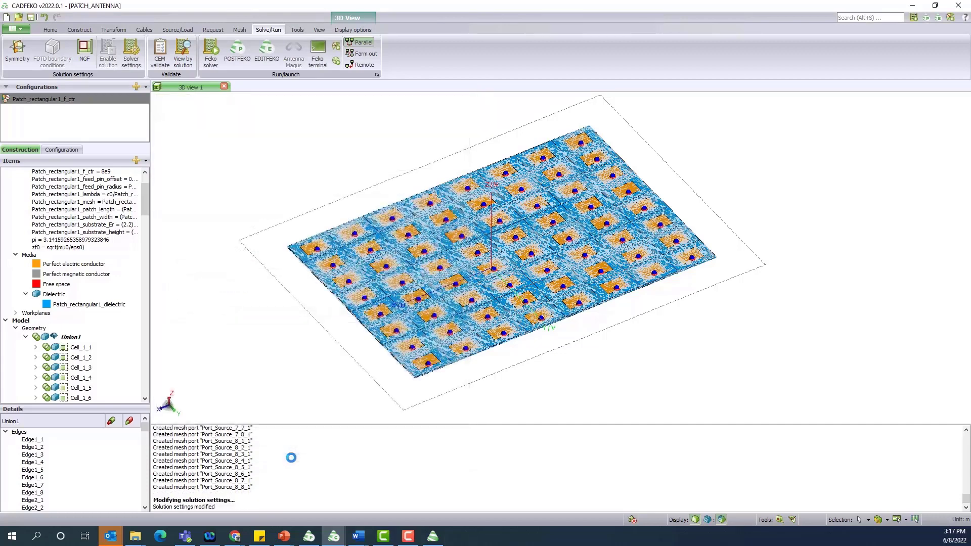
{"action": "left_click", "coordinate": [32, 18]}
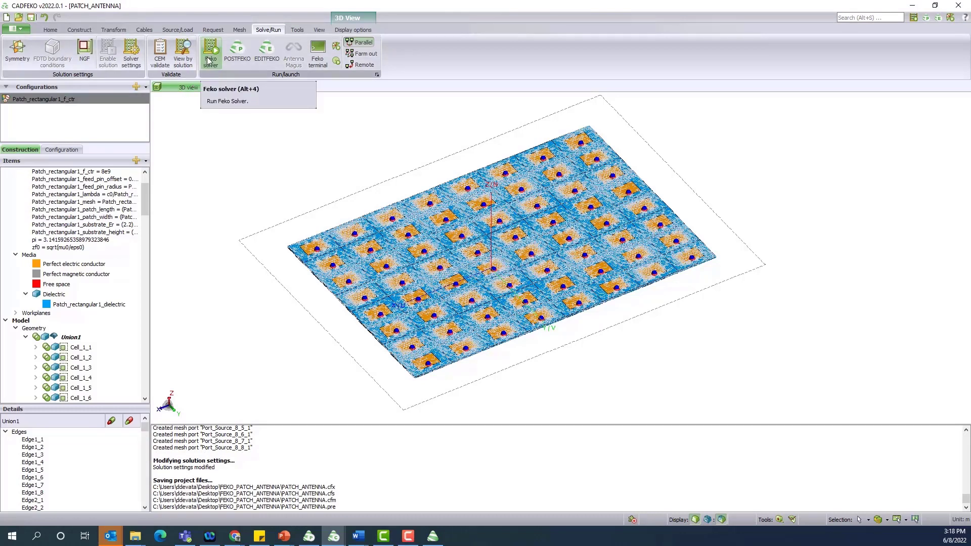
Orbit the 3D total-gain pattern in POSTFEKO, then view the 8 GHz, Phi = 0 deg polar graph
{"action": "left_click", "coordinate": [314, 538]}
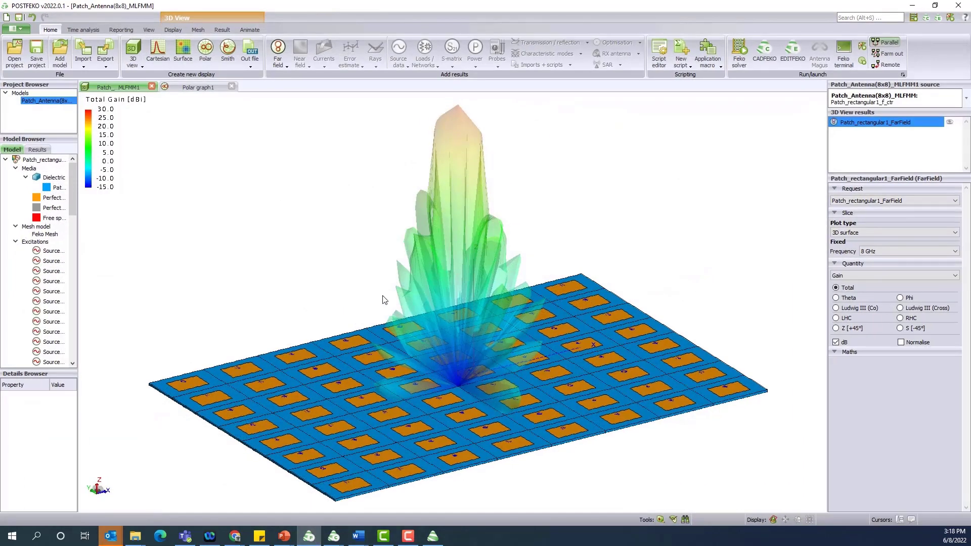
{"action": "left_click_drag", "start_coordinate": [381, 315], "coordinate": [377, 319]}
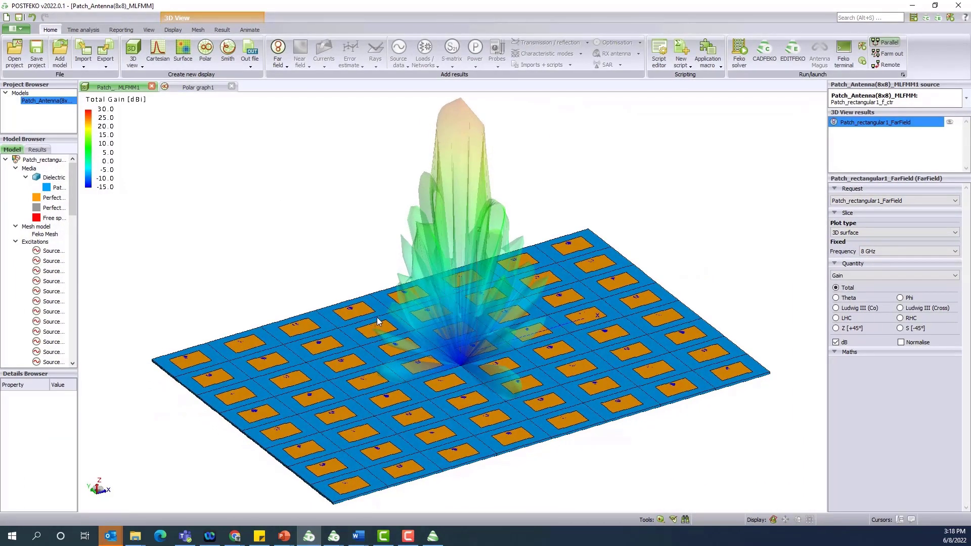
{"action": "scroll", "coordinate": [378, 317], "scroll_direction": "down", "scroll_amount": 2}
{"action": "scroll", "coordinate": [467, 314], "scroll_direction": "up", "scroll_amount": 4}
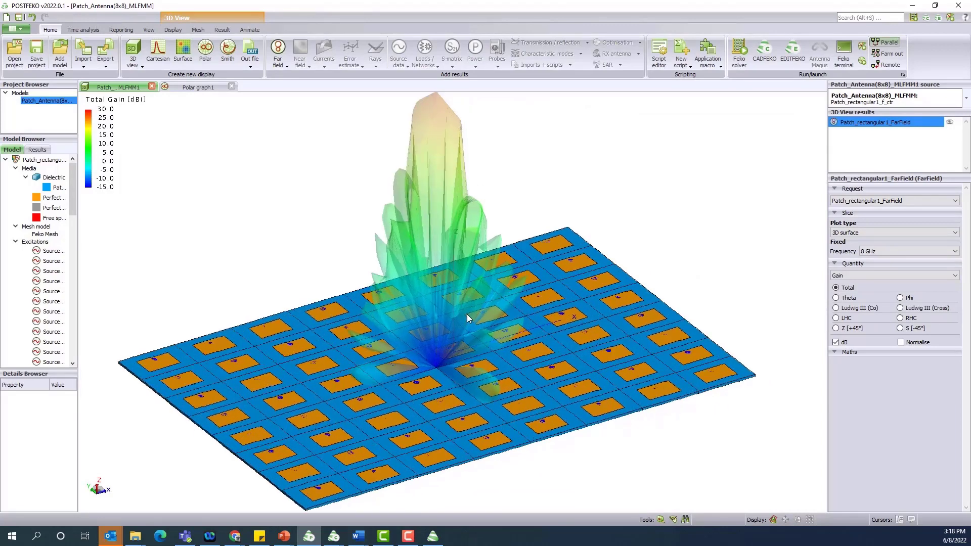
{"action": "scroll", "coordinate": [466, 314], "scroll_direction": "down", "scroll_amount": 2}
{"action": "left_click_drag", "start_coordinate": [462, 318], "coordinate": [455, 306]}
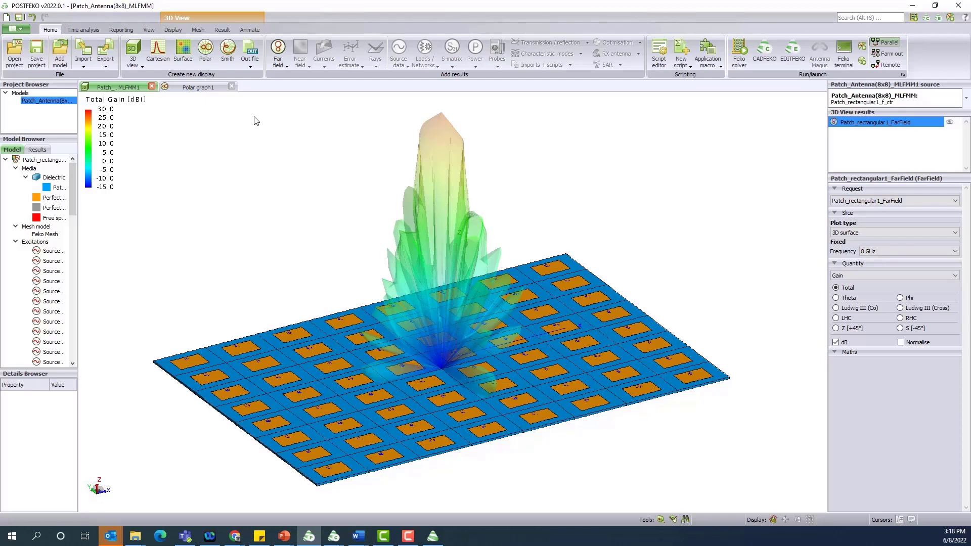
{"action": "left_click", "coordinate": [194, 88]}
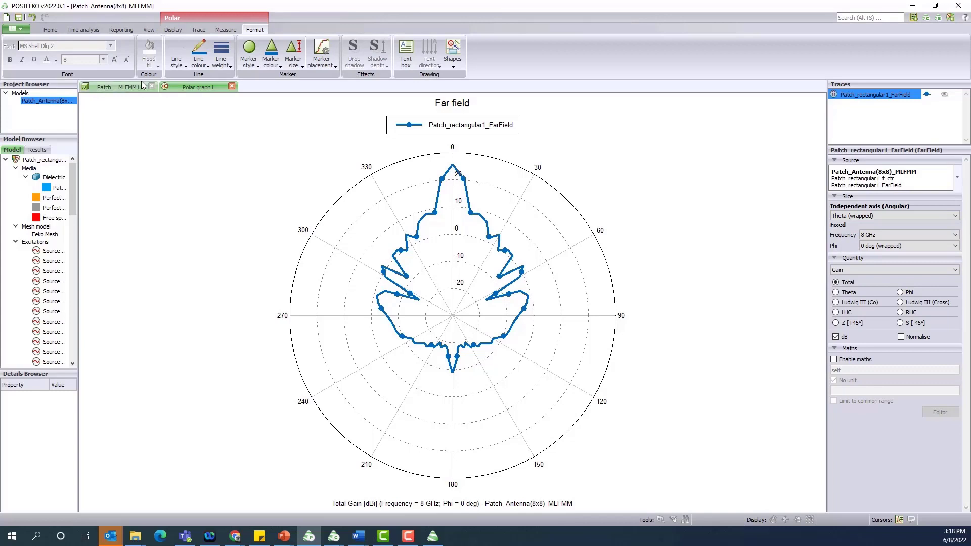
Plot Source_1_1_1's reflection coefficient in dB (about −23.7 dB at 8 GHz) on a new Cartesian graph
{"action": "left_click", "coordinate": [50, 29]}
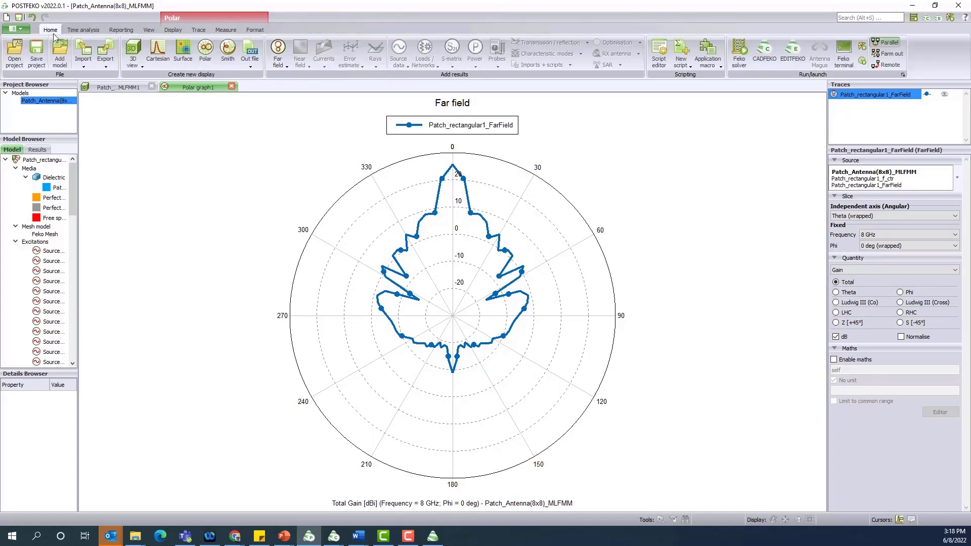
{"action": "left_click", "coordinate": [154, 60]}
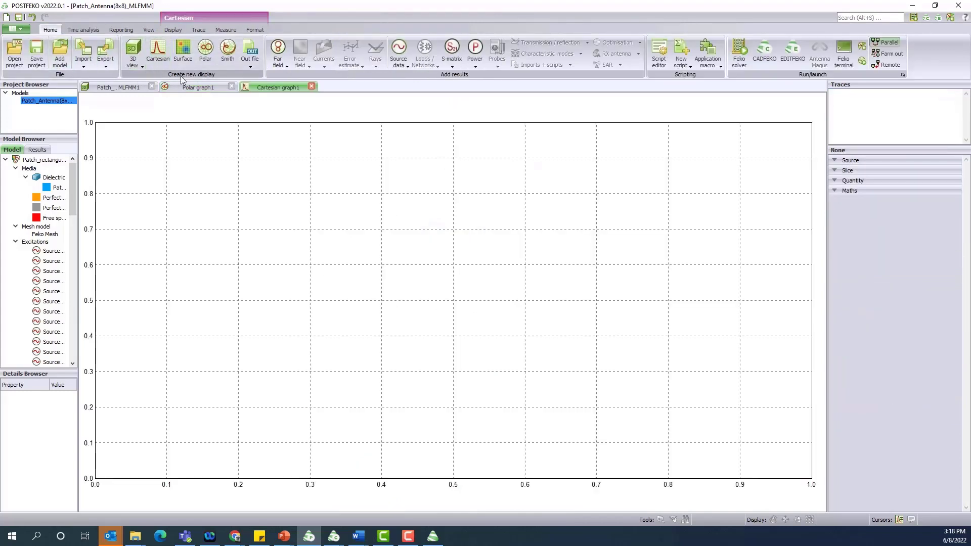
{"action": "left_click", "coordinate": [447, 66]}
{"action": "left_click", "coordinate": [447, 65]}
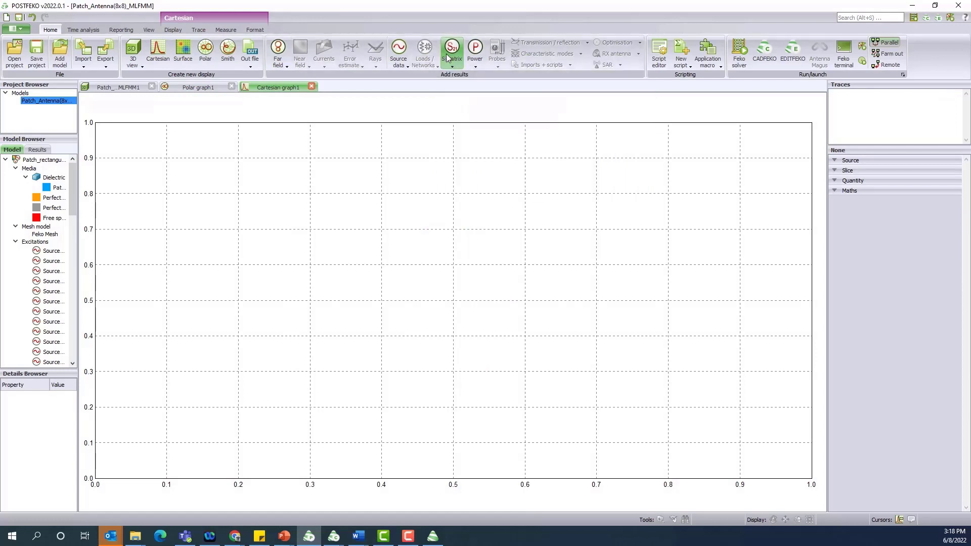
{"action": "left_click", "coordinate": [396, 64]}
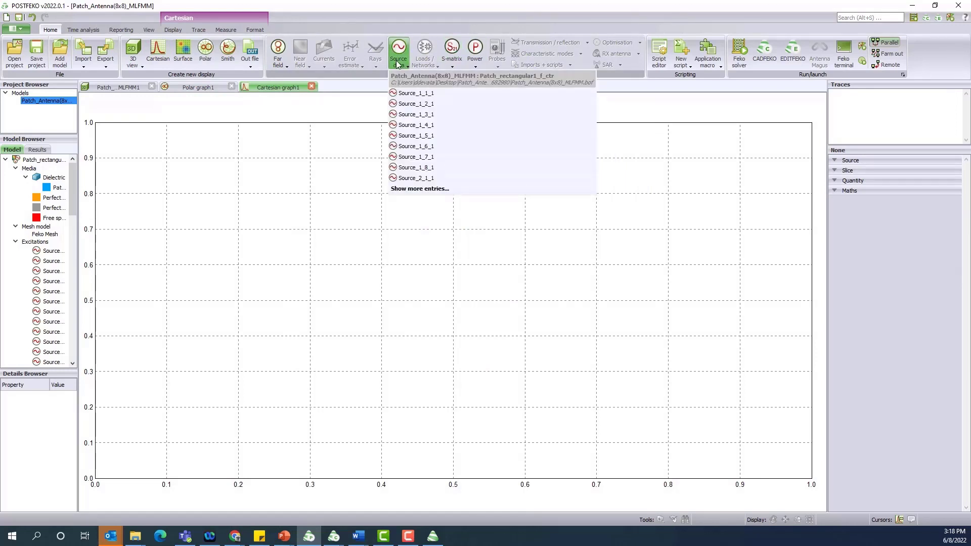
{"action": "left_click", "coordinate": [408, 94]}
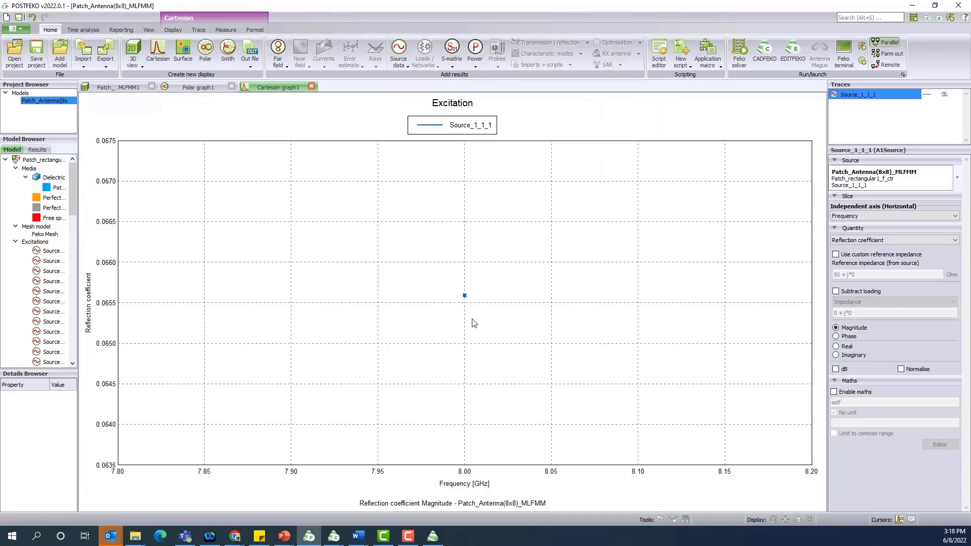
{"action": "left_click", "coordinate": [835, 369]}
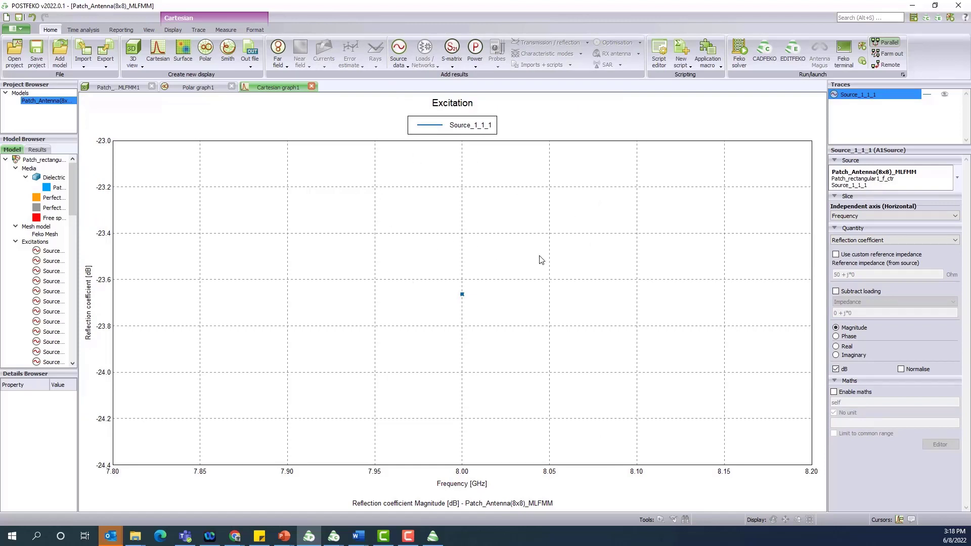
{"action": "left_click", "coordinate": [204, 89]}
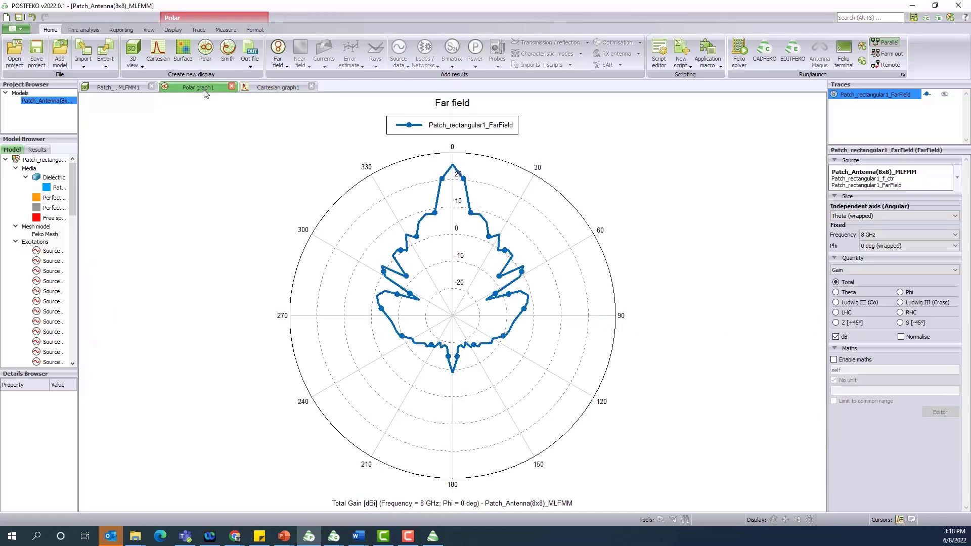
{"action": "left_click", "coordinate": [119, 88]}
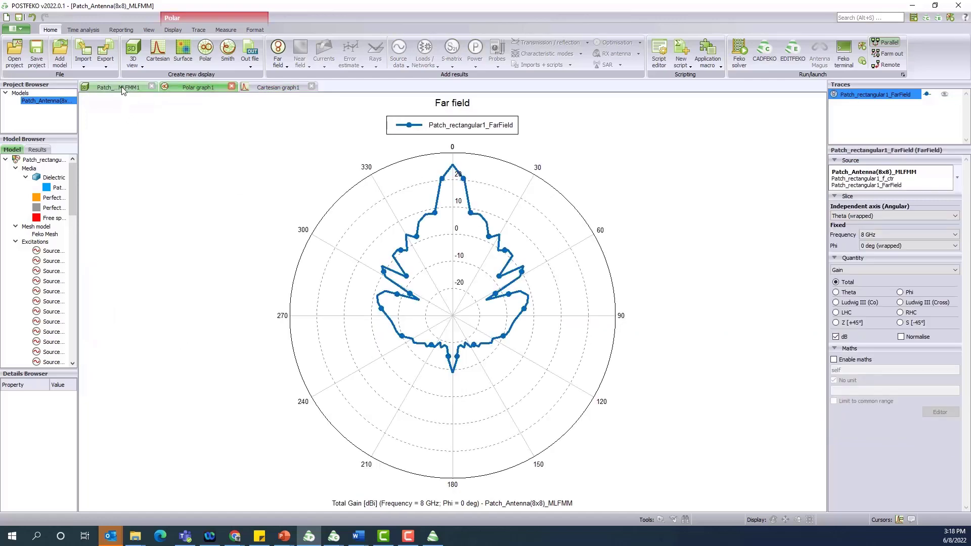